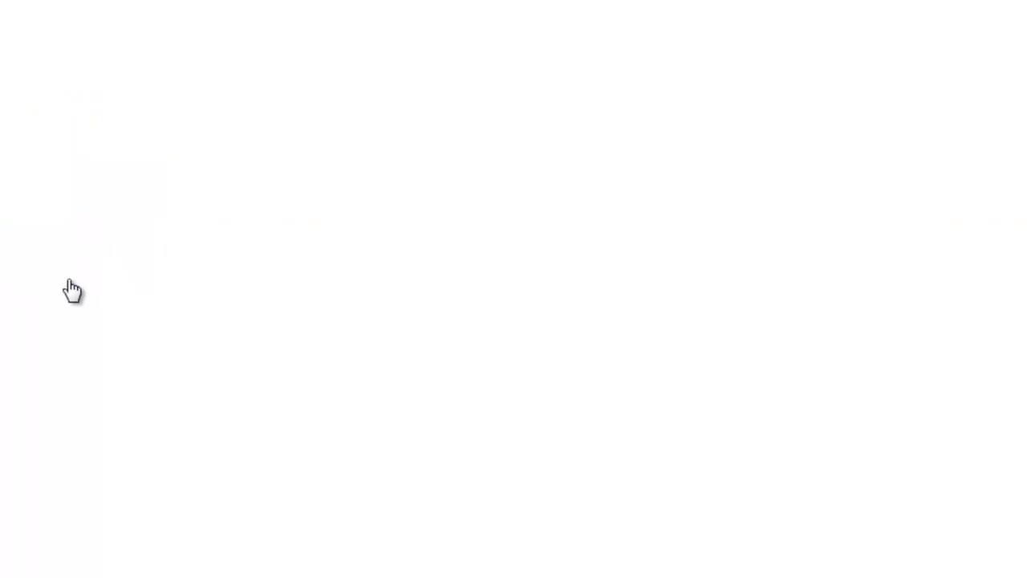
# Step: Display the Form Builder list with the Raving Fan Score form and two Sample Webforms
pyautogui.click(376, 285)
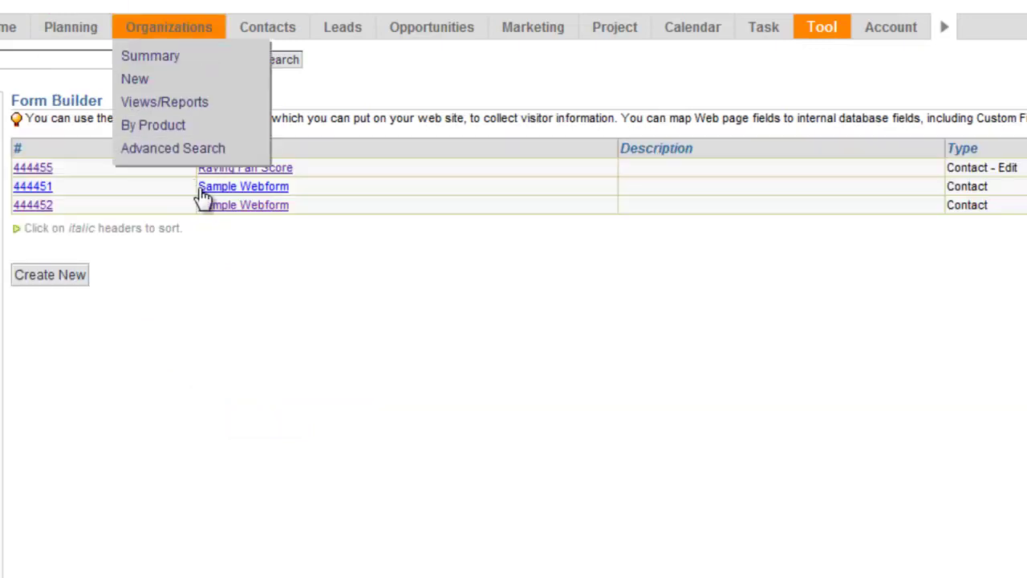
# Step: Open the Raving Fan Score form and view its client-side HTML code
pyautogui.click(287, 168)
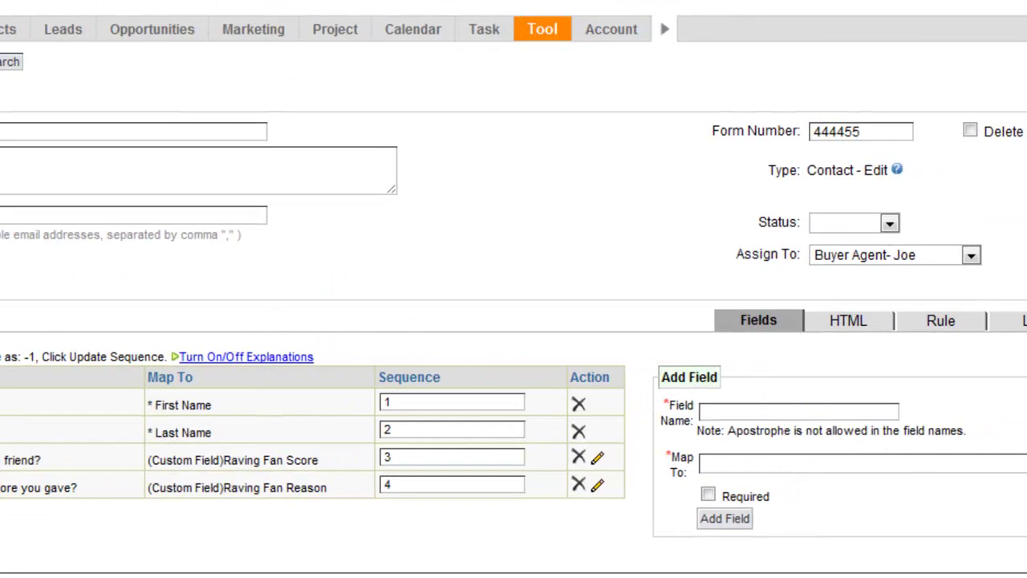
pyautogui.click(848, 320)
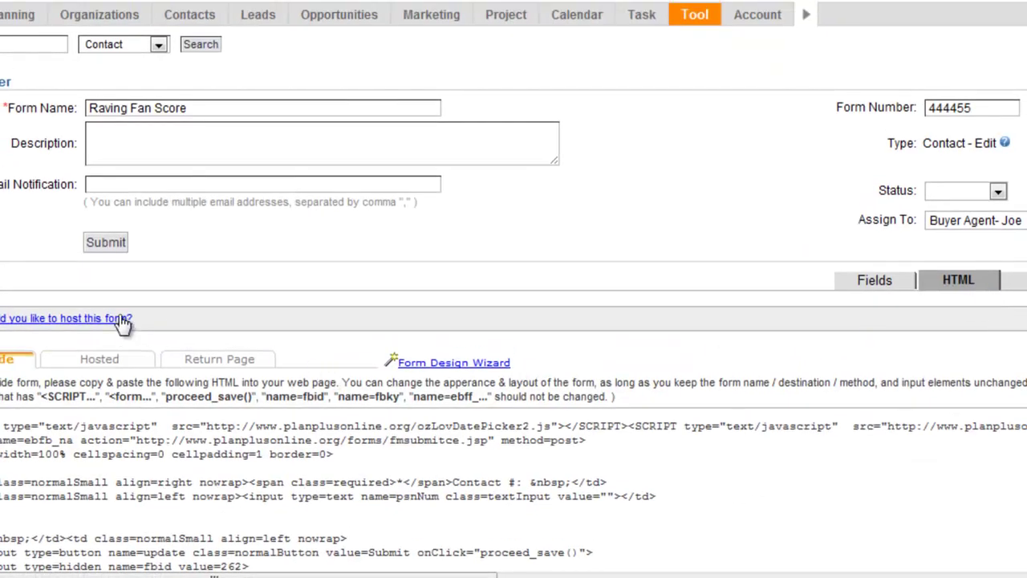
pyautogui.moveTo(4, 424); pyautogui.dragTo(17, 442)
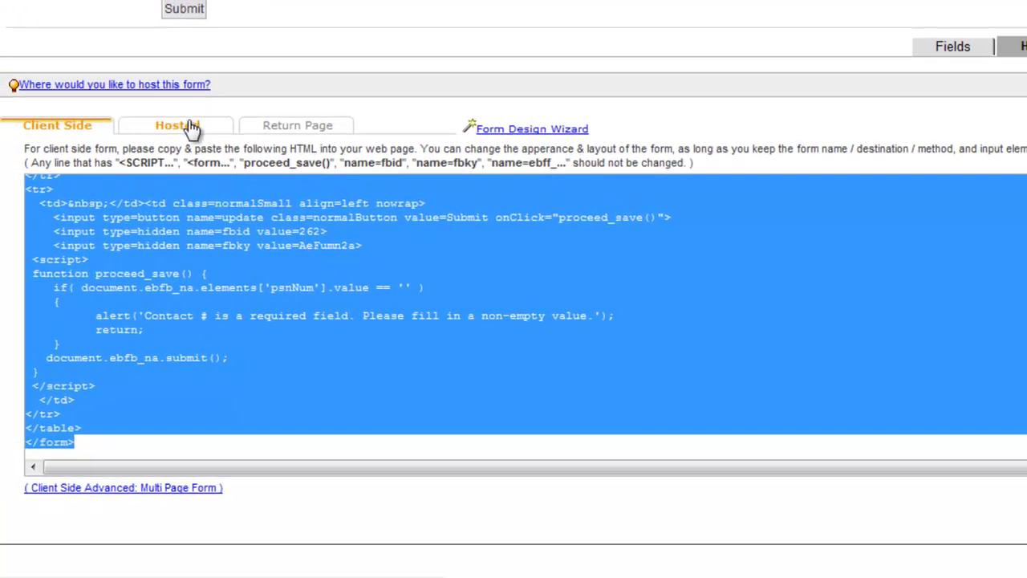
# Step: Switch to the hosted form code and submit the hosted form settings
pyautogui.click(97, 116)
pyautogui.moveTo(58, 254); pyautogui.dragTo(83, 433)
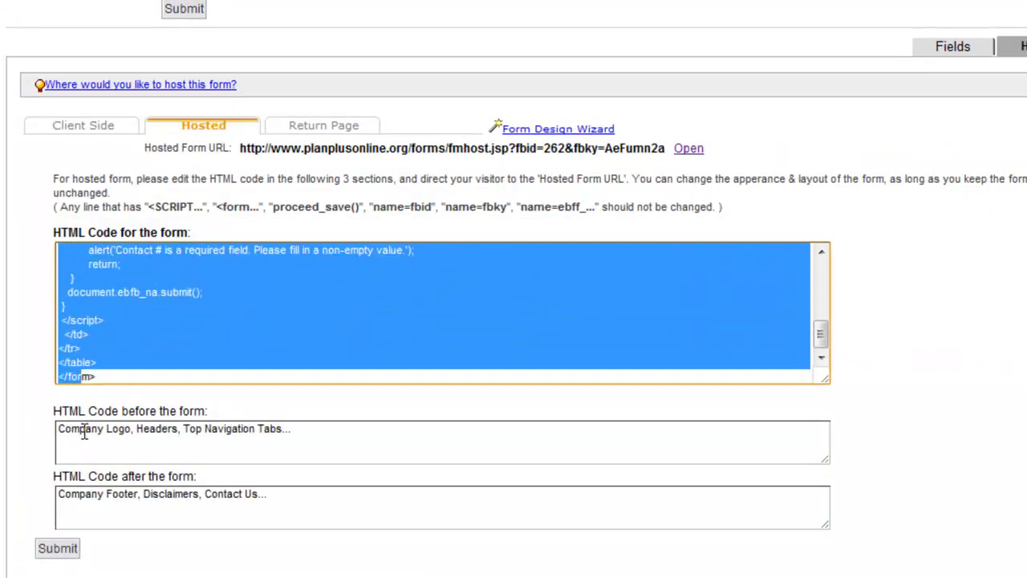
pyautogui.click(121, 377)
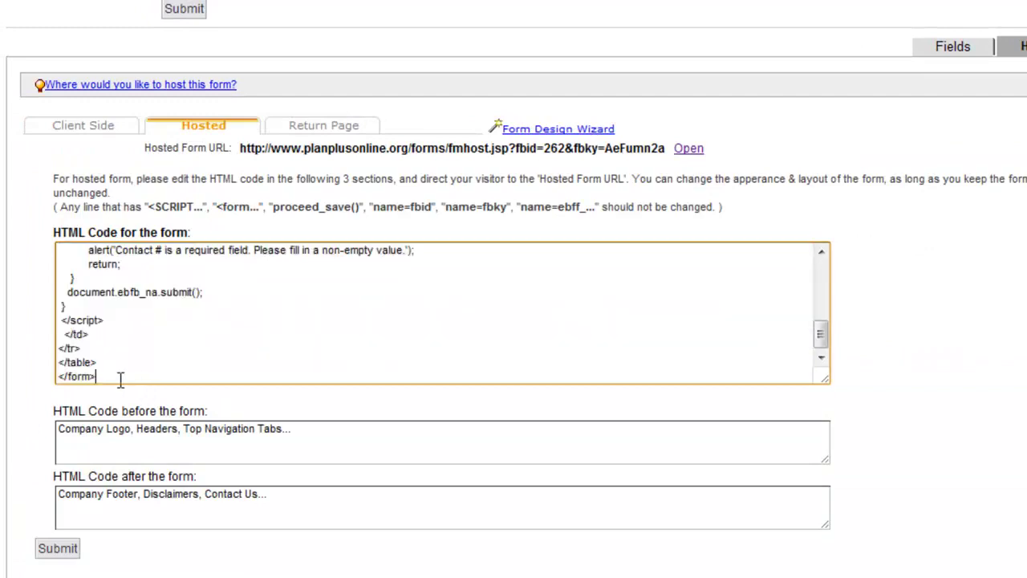
pyautogui.click(41, 547)
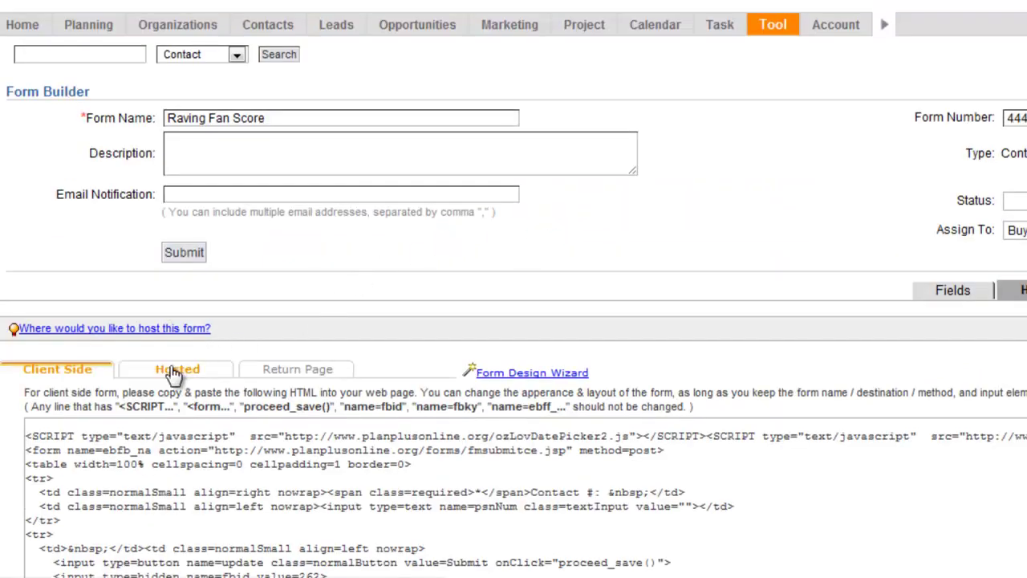
pyautogui.click(173, 371)
# Step: Preview the hosted Raving Fan Score form in a separate window, then go to the Contacts list
pyautogui.click(688, 329)
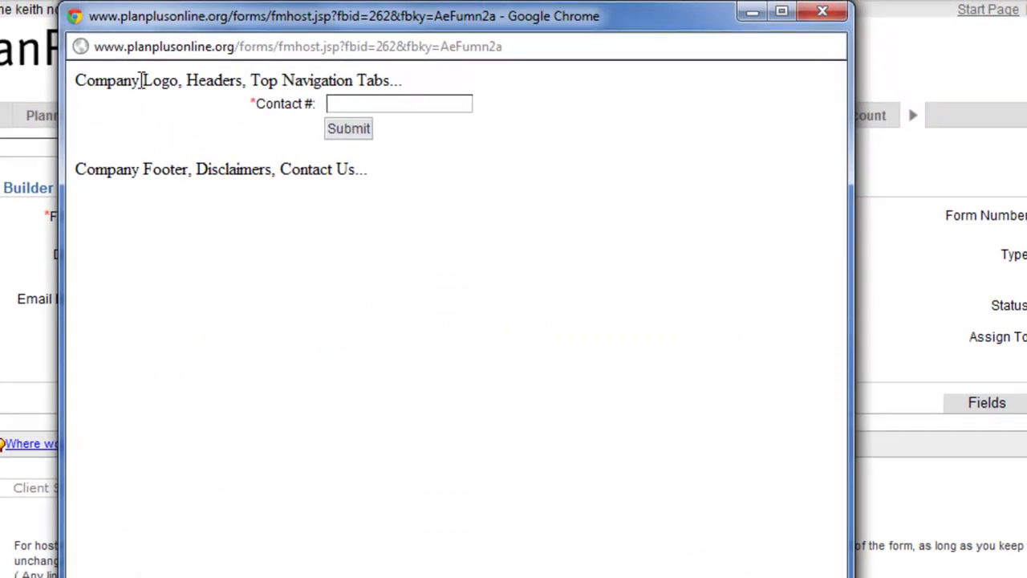
pyautogui.click(379, 102)
pyautogui.moveTo(350, 23); pyautogui.dragTo(489, 131)
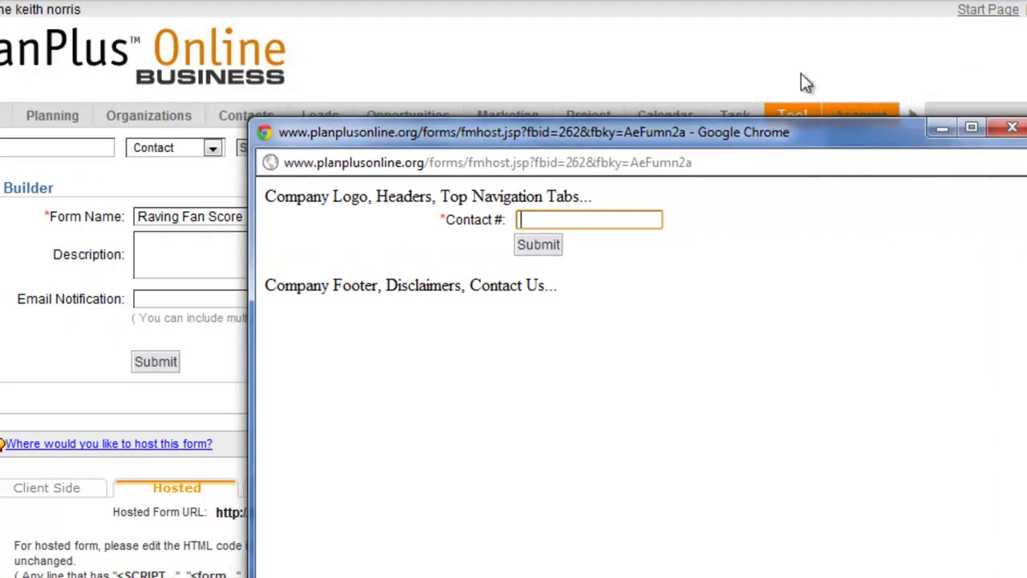
pyautogui.click(801, 73)
pyautogui.click(248, 116)
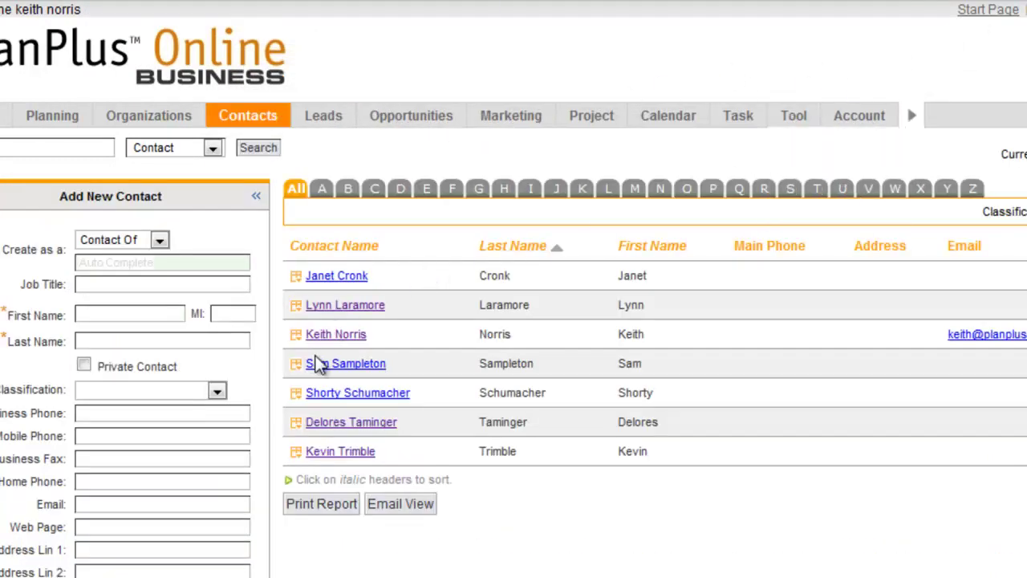
# Step: Open the contact's record, check the Contact Number field in Layout, and select its value
pyautogui.click(341, 337)
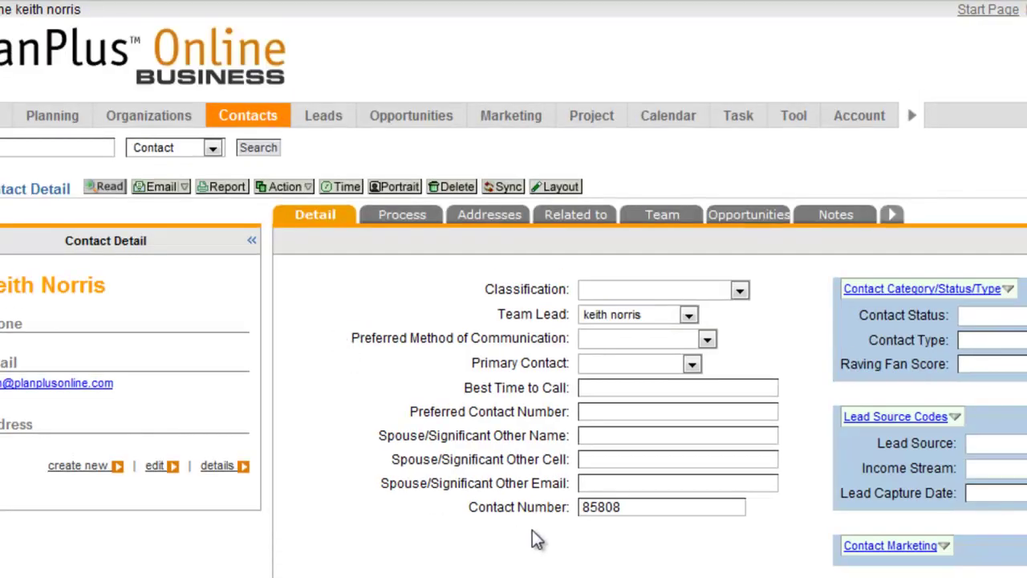
pyautogui.moveTo(573, 513); pyautogui.dragTo(473, 505)
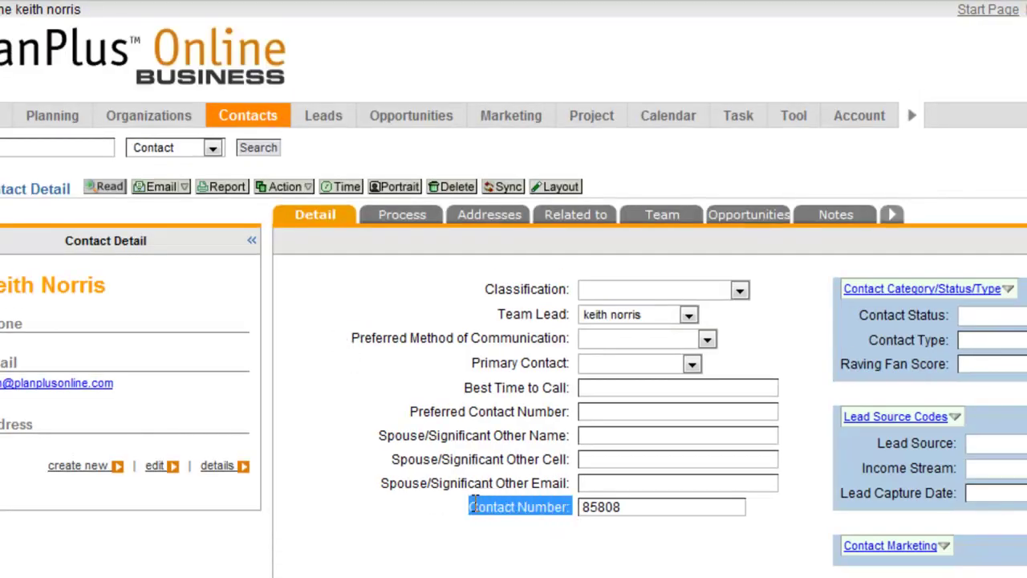
pyautogui.click(573, 511)
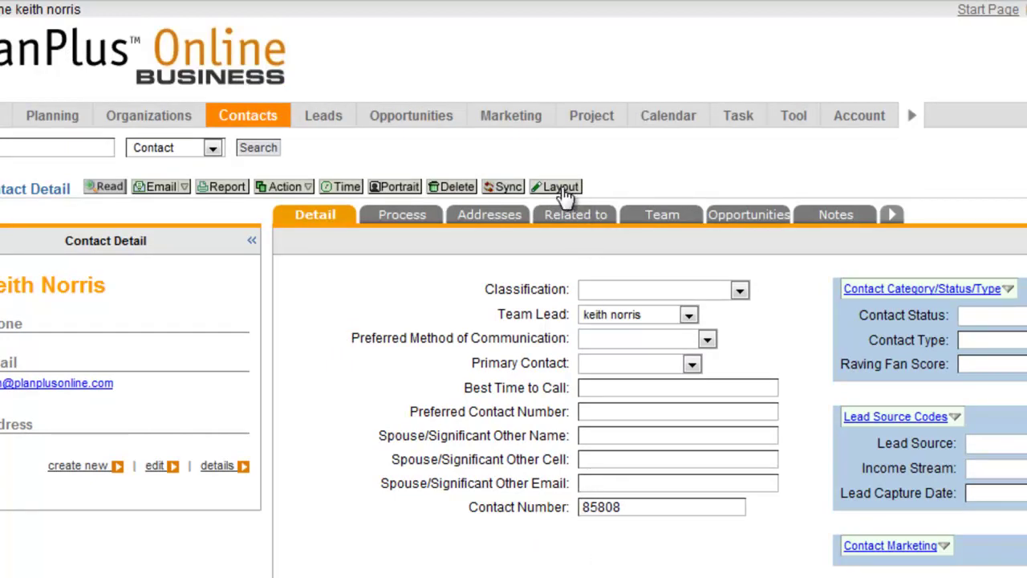
pyautogui.click(560, 190)
pyautogui.scroll(-15, 498, 384)
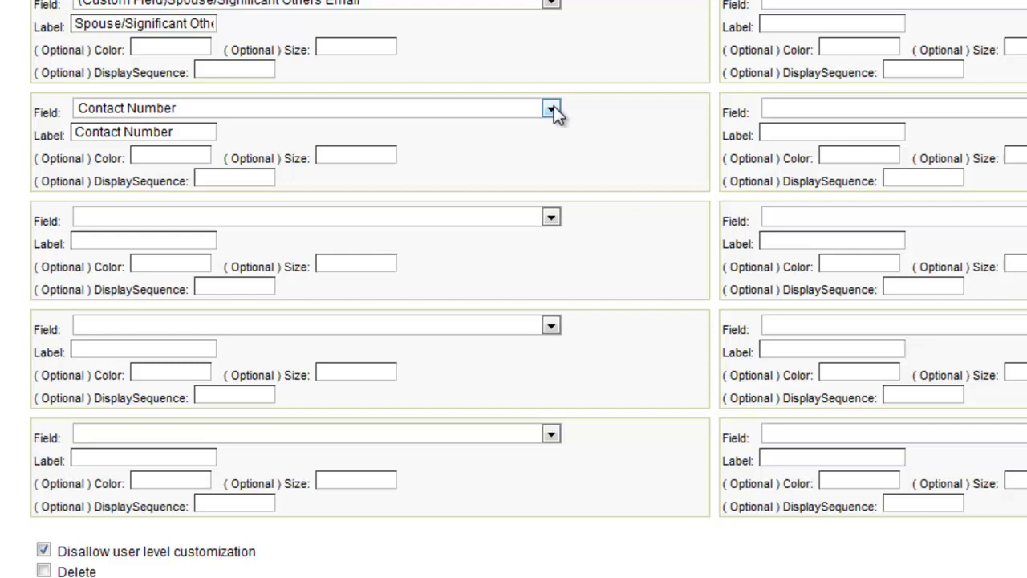
pyautogui.click(552, 110)
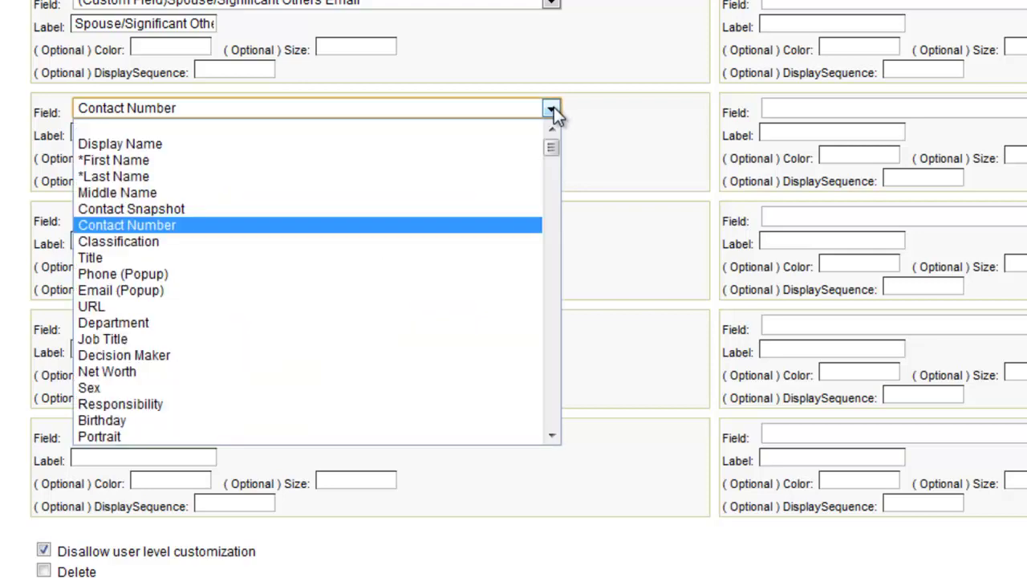
pyautogui.click(650, 177)
pyautogui.scroll(15, 626, 224)
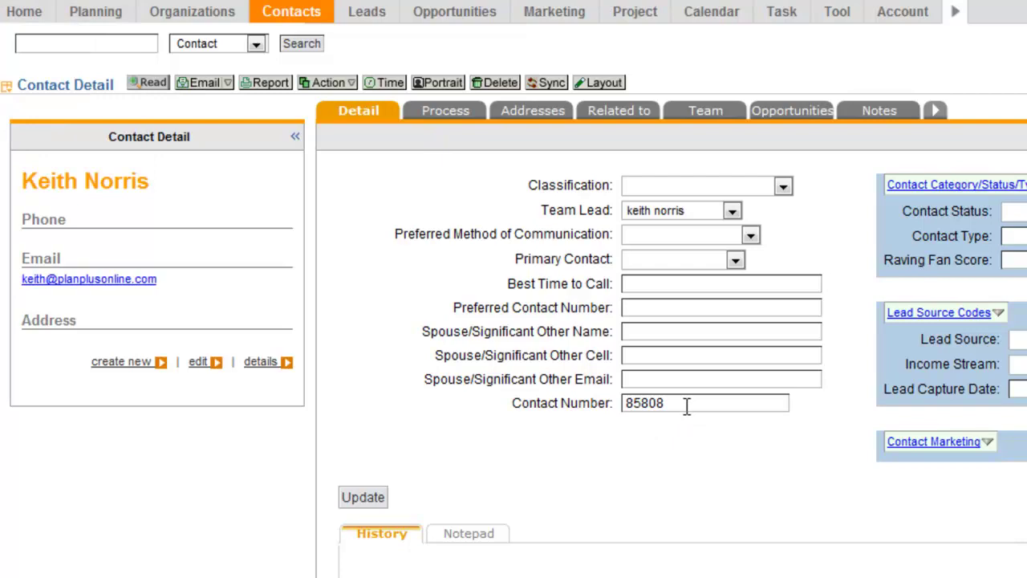
pyautogui.moveTo(686, 407); pyautogui.dragTo(585, 393)
pyautogui.hotkey('ctrl', 'c')
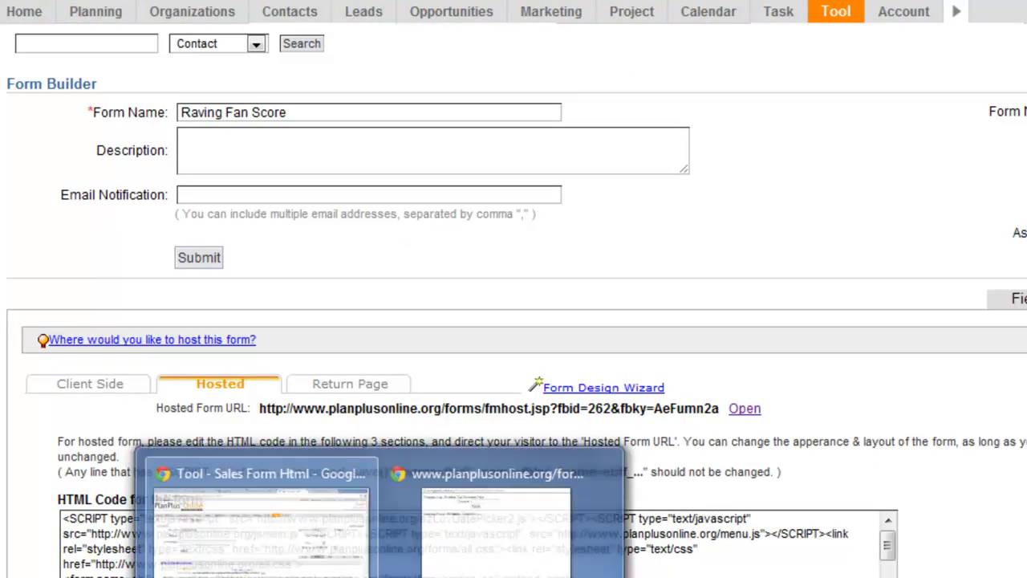
# Step: Enter the contact's number in the hosted form's Contact # field and submit it
pyautogui.click(500, 557)
pyautogui.click(625, 115)
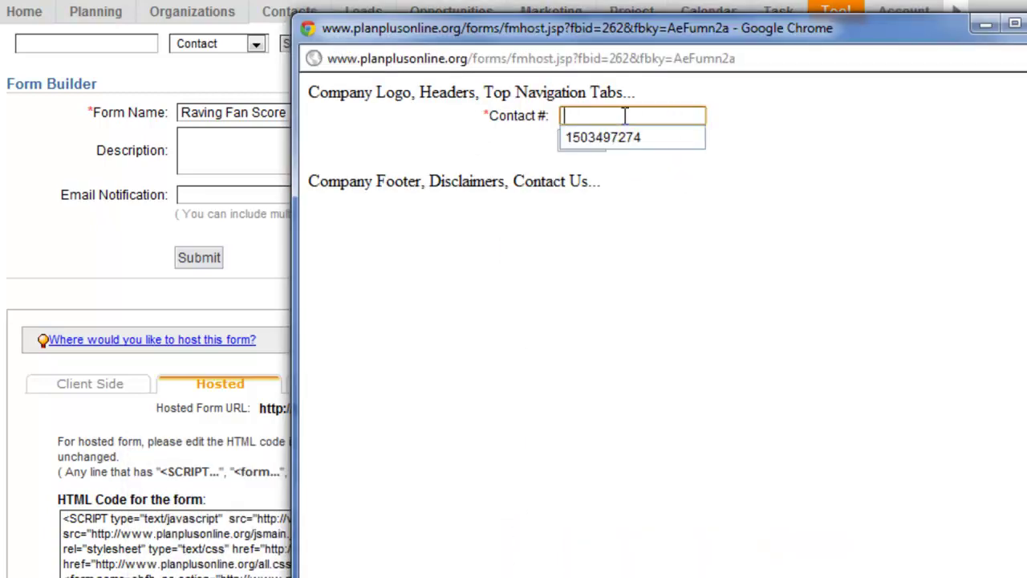
pyautogui.hotkey('ctrl', 'v')
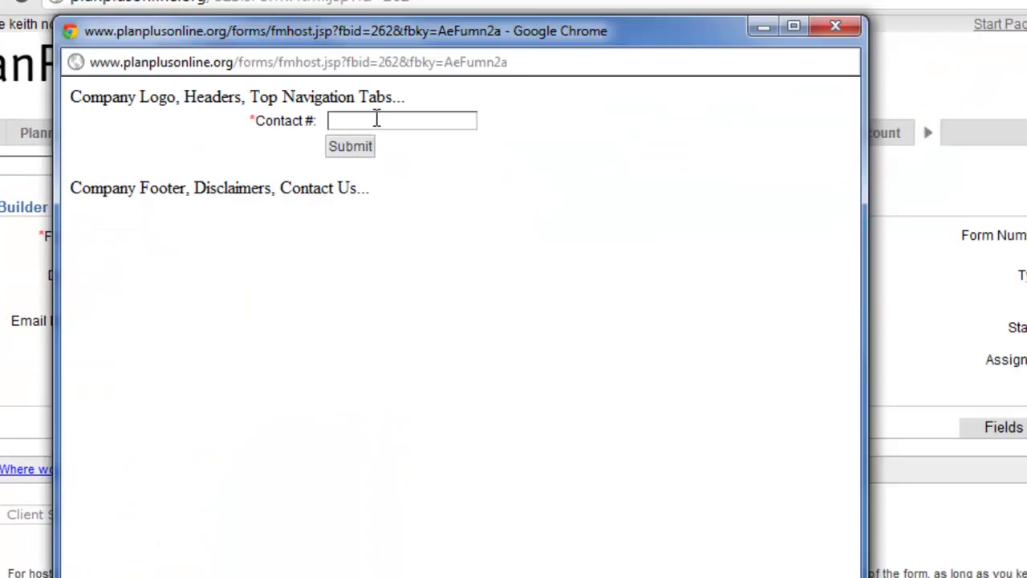
pyautogui.click(375, 121)
pyautogui.press('Down')
pyautogui.press('Return')
pyautogui.click(351, 148)
# Step: Fill in the survey with score 5 and reason 'they were great', and submit
pyautogui.press('Tab')
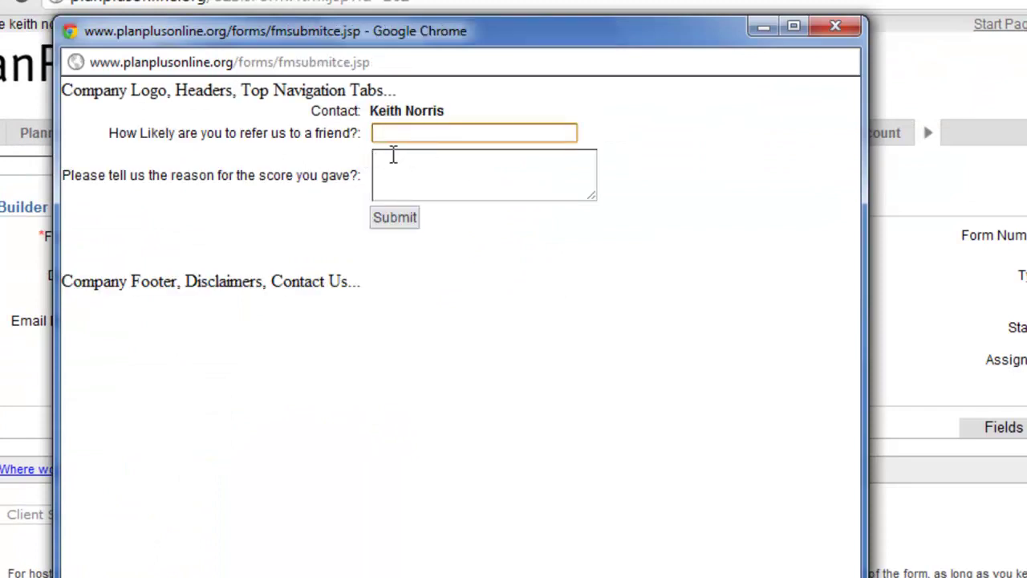
pyautogui.click(392, 159)
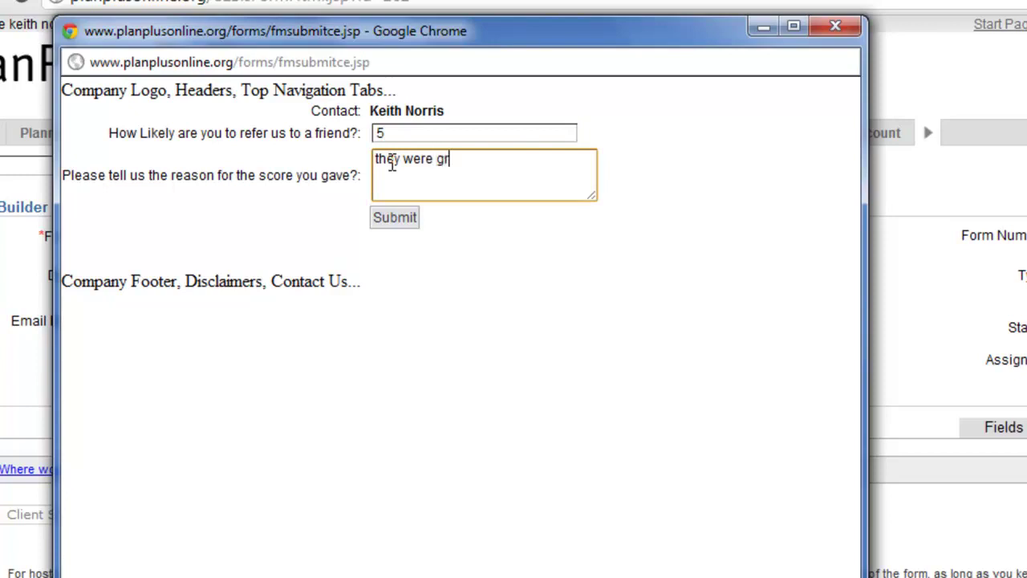
pyautogui.click(402, 225)
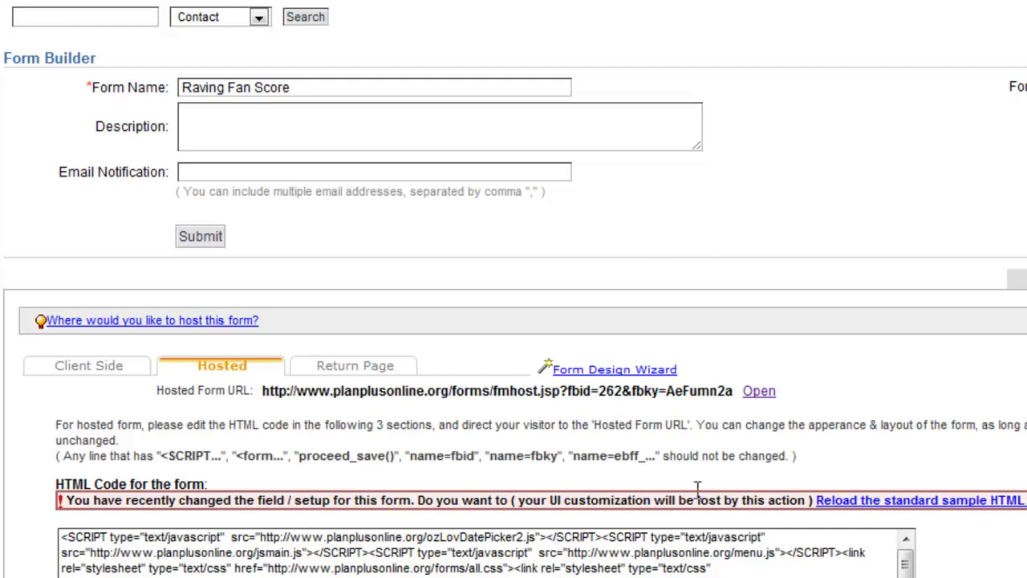
pyautogui.scroll(-3, 514, 321)
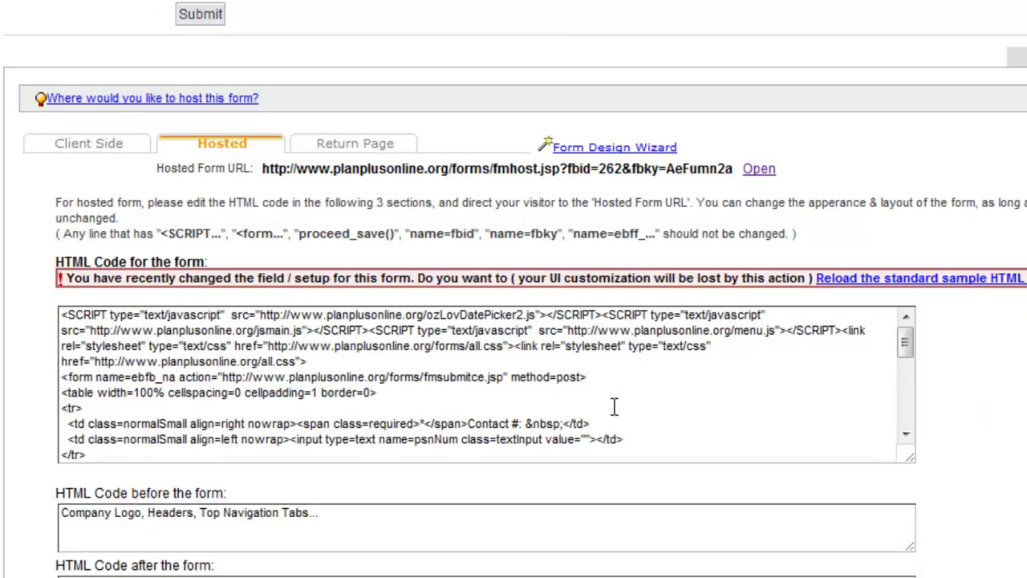
pyautogui.scroll(-4, 617, 407)
pyautogui.scroll(2, 617, 408)
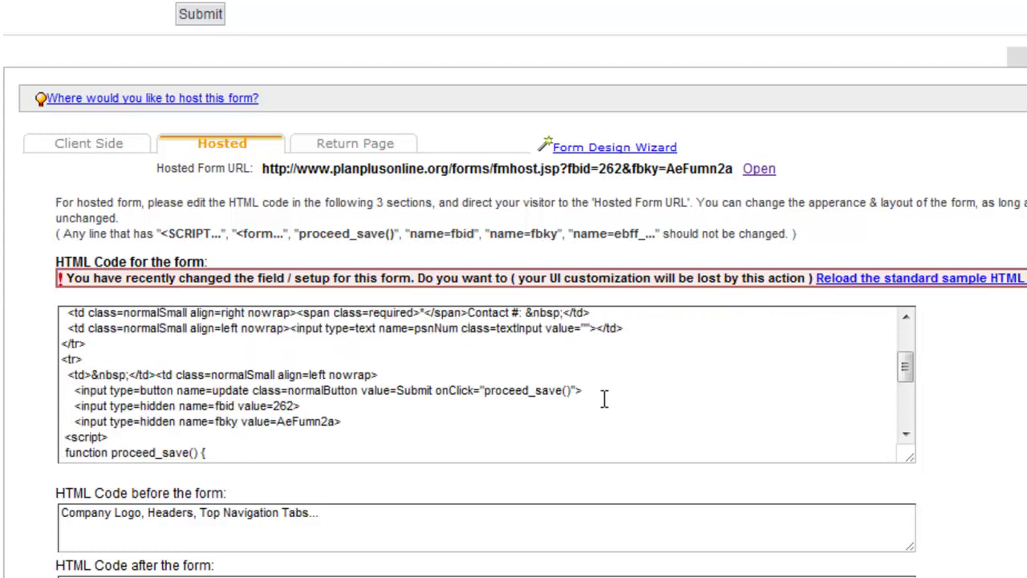
pyautogui.moveTo(737, 170); pyautogui.dragTo(571, 180)
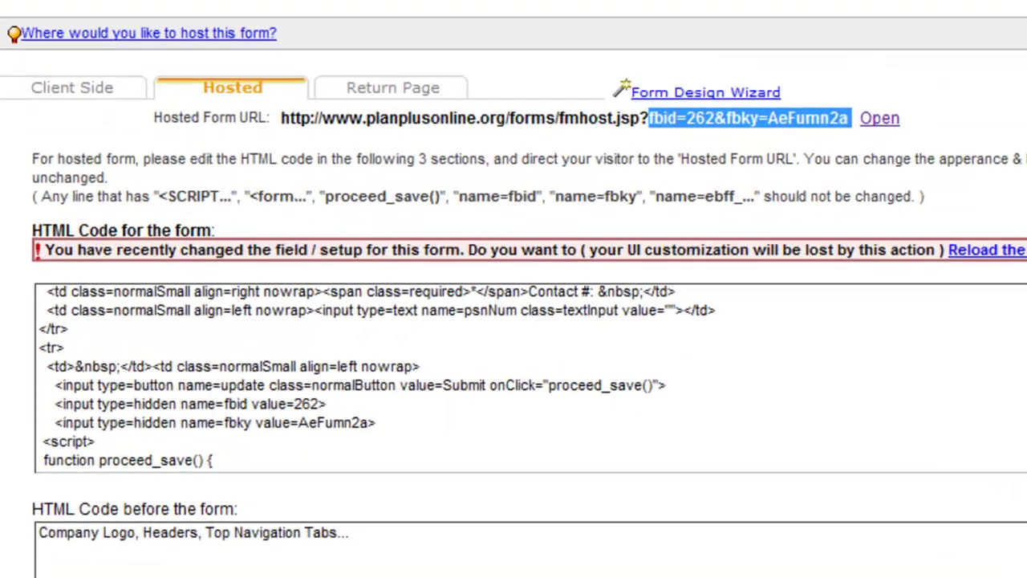
pyautogui.scroll(3, 874, 367)
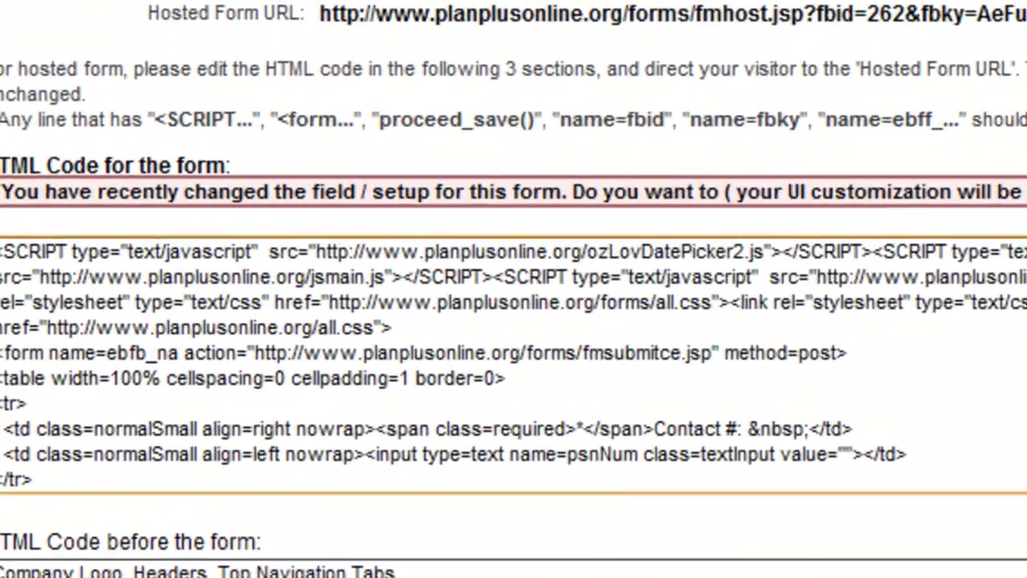
pyautogui.click(541, 359)
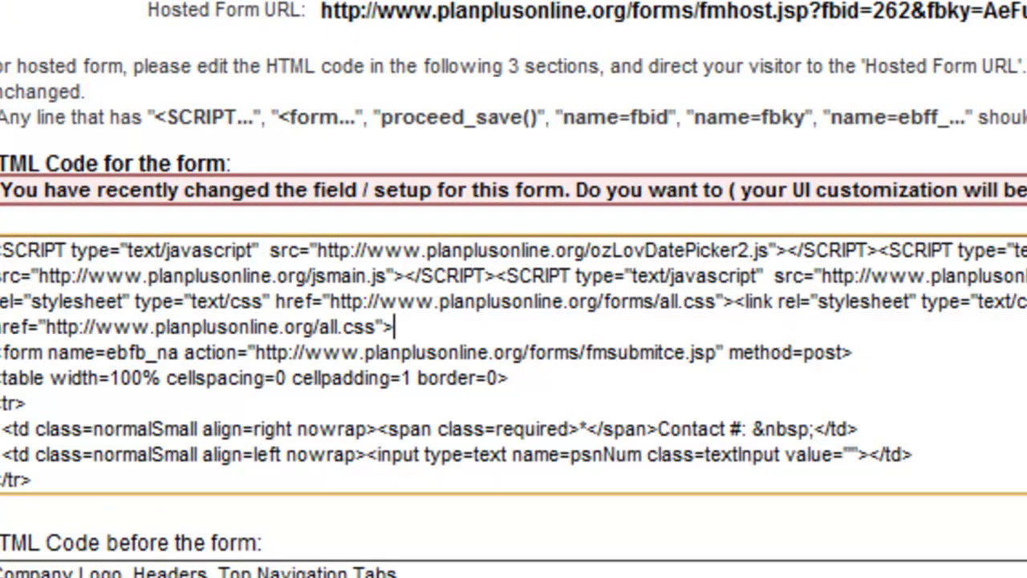
pyautogui.scroll(-3, 823, 351)
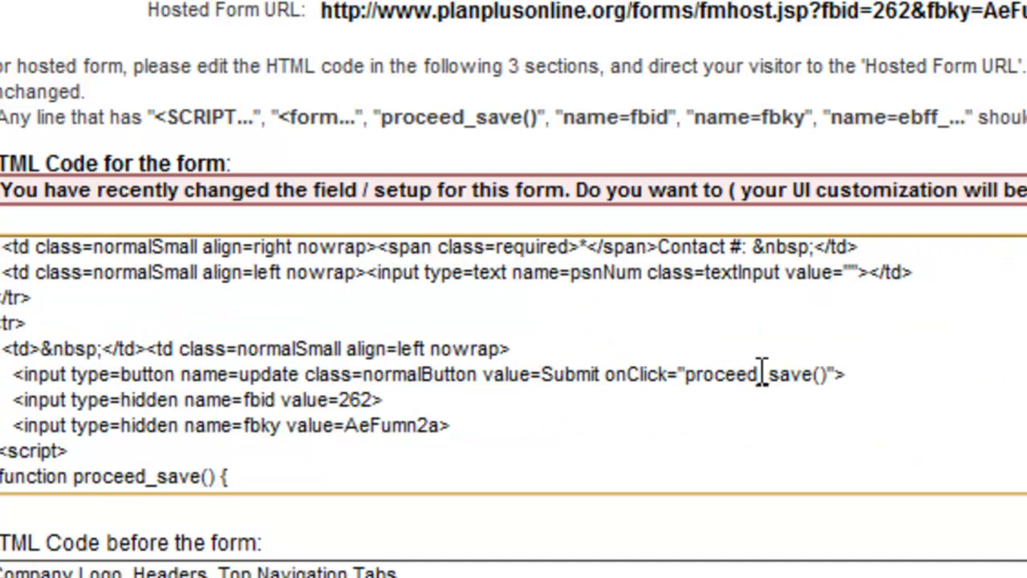
pyautogui.scroll(-1, 377, 373)
pyautogui.moveTo(371, 374); pyautogui.dragTo(250, 374)
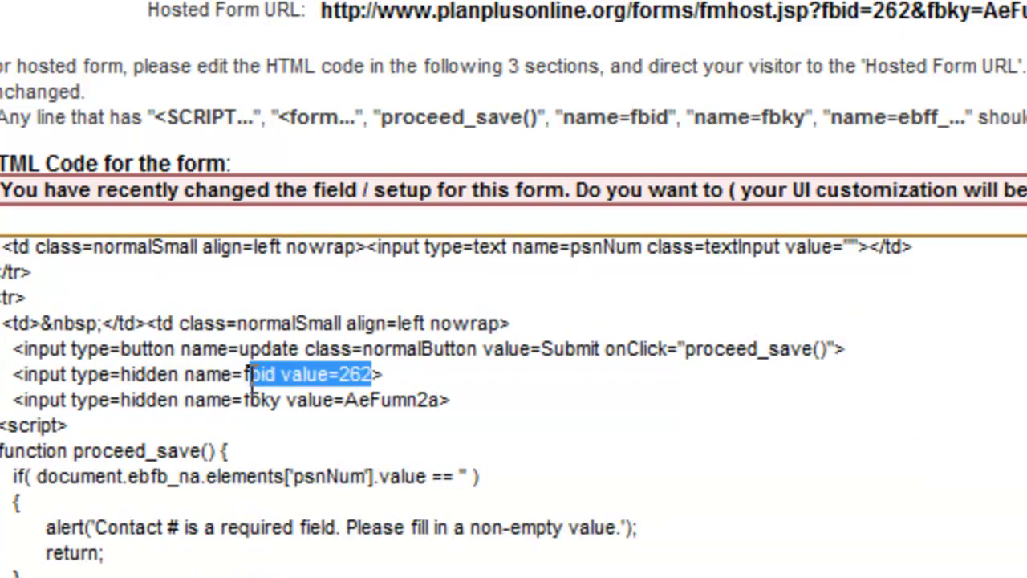
pyautogui.click(289, 398)
pyautogui.moveTo(439, 399); pyautogui.dragTo(282, 398)
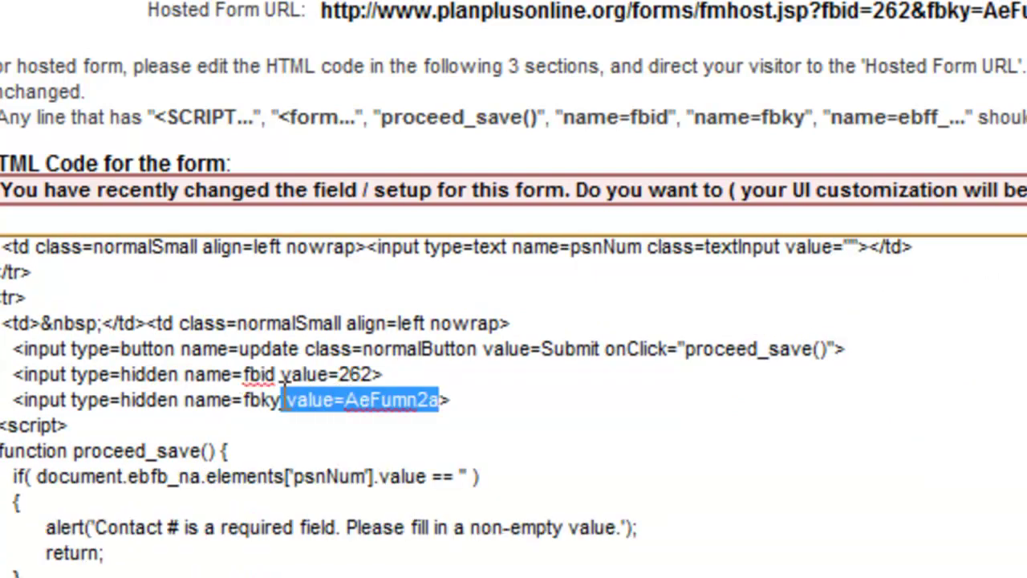
pyautogui.scroll(3, 712, 429)
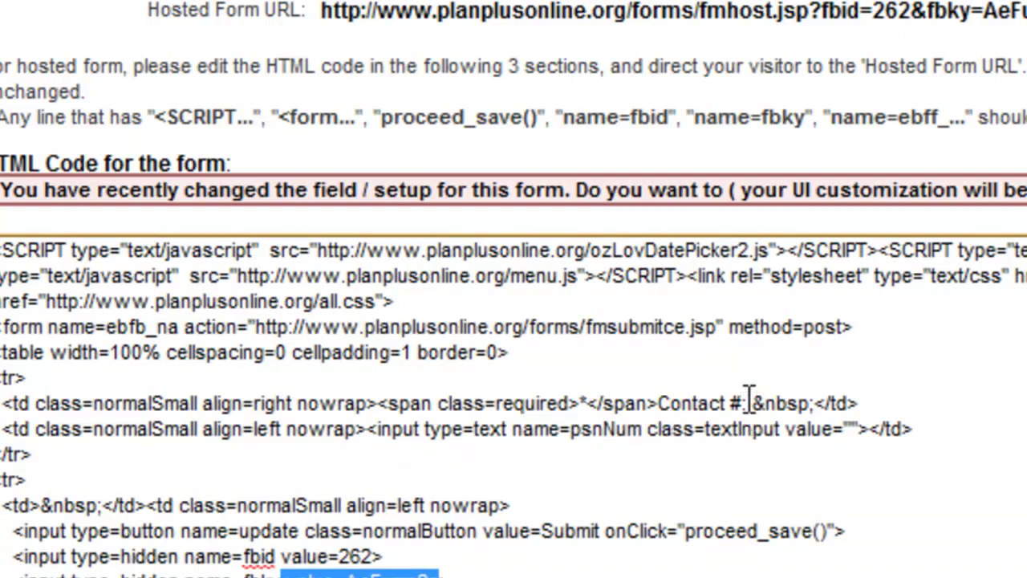
pyautogui.moveTo(747, 403); pyautogui.dragTo(626, 406)
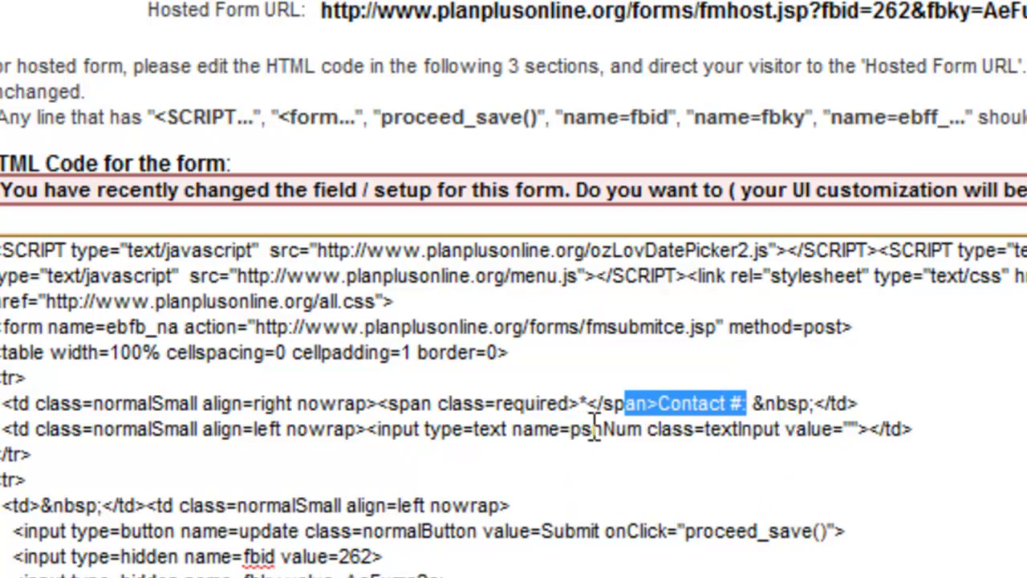
pyautogui.moveTo(710, 325); pyautogui.dragTo(262, 328)
pyautogui.click(722, 327)
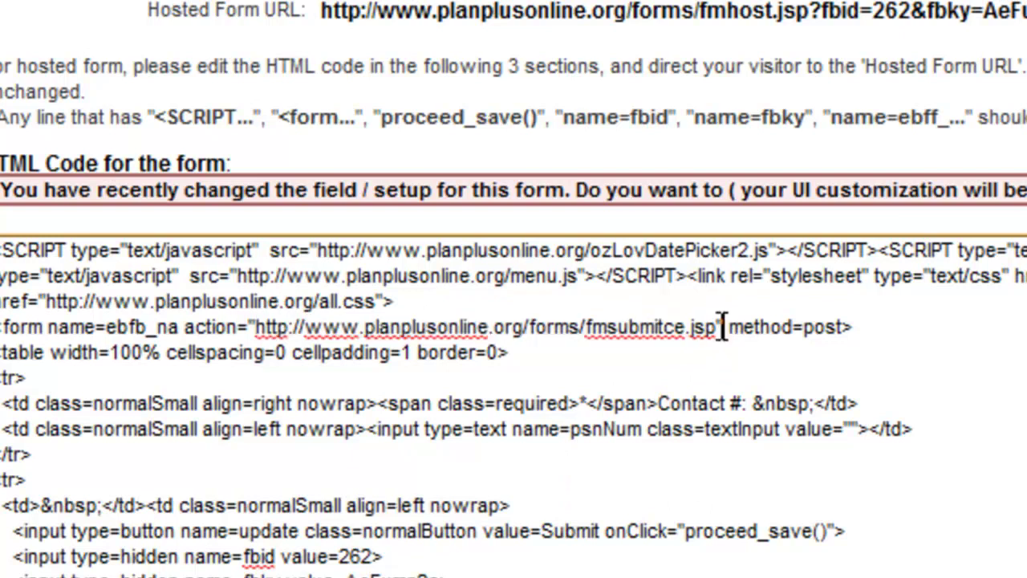
pyautogui.moveTo(705, 327); pyautogui.dragTo(654, 327)
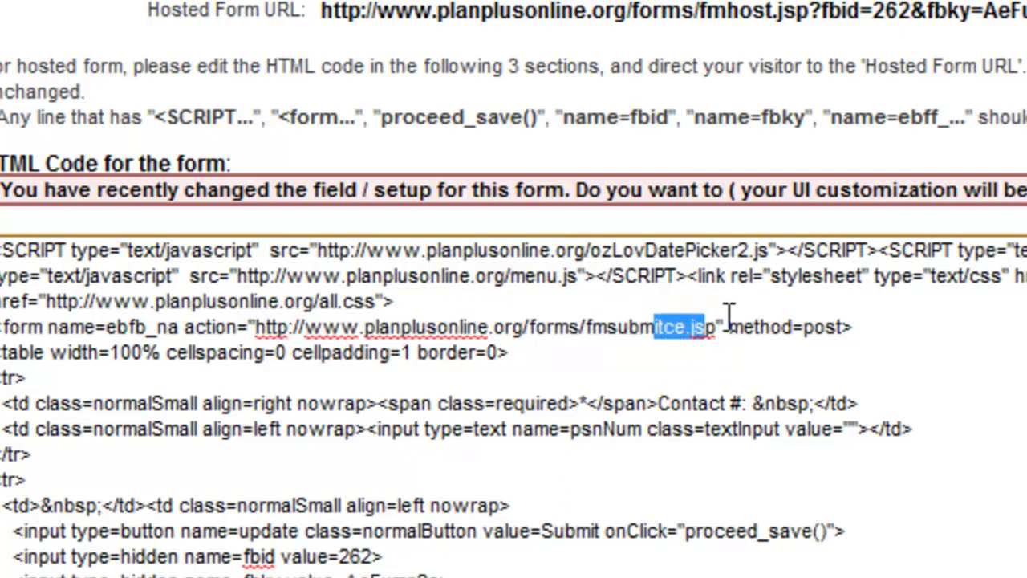
pyautogui.moveTo(718, 327); pyautogui.dragTo(264, 339)
pyautogui.hotkey('ctrl', 'c')
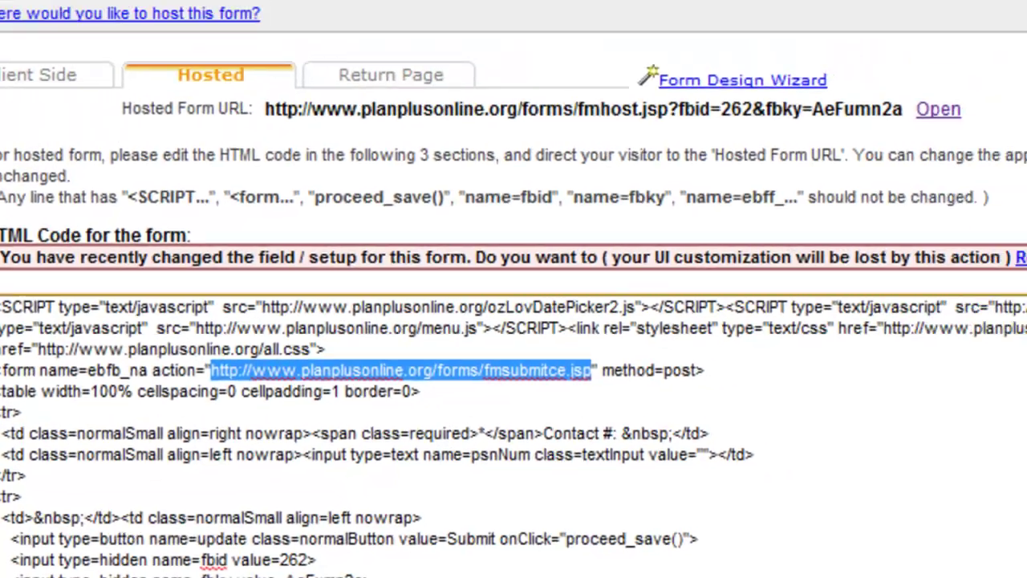
# Step: Paste the form action URL …/forms/fmsubmitce.jsp into the form's Description
pyautogui.click(144, 41)
pyautogui.hotkey('ctrl', 'v')
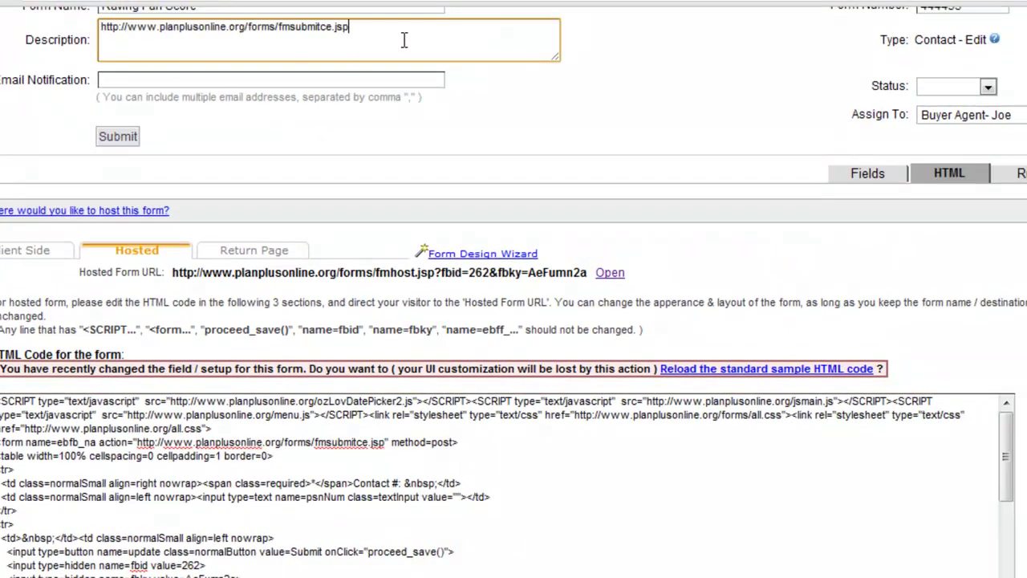
pyautogui.moveTo(387, 442); pyautogui.dragTo(149, 447)
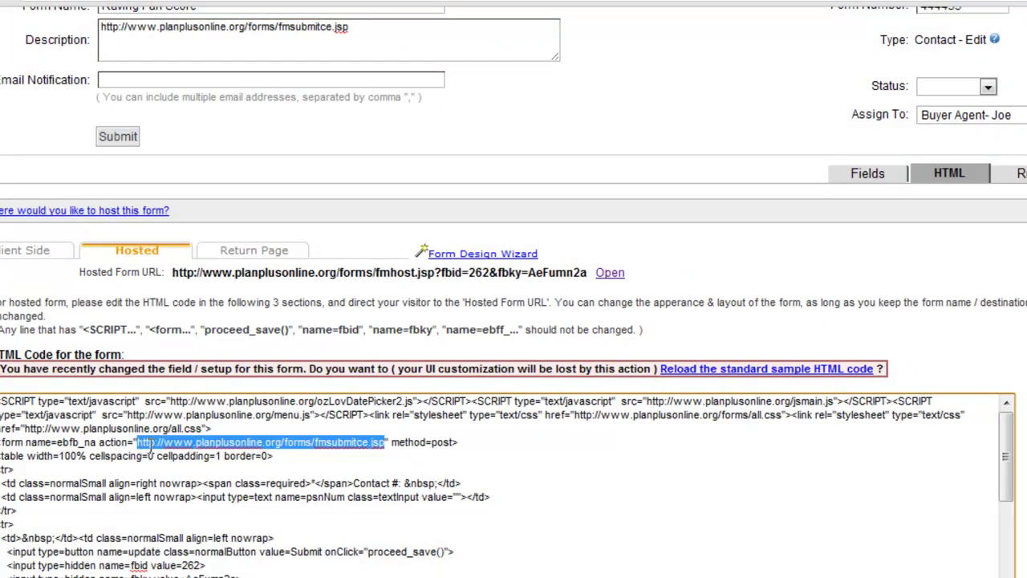
pyautogui.click(149, 446)
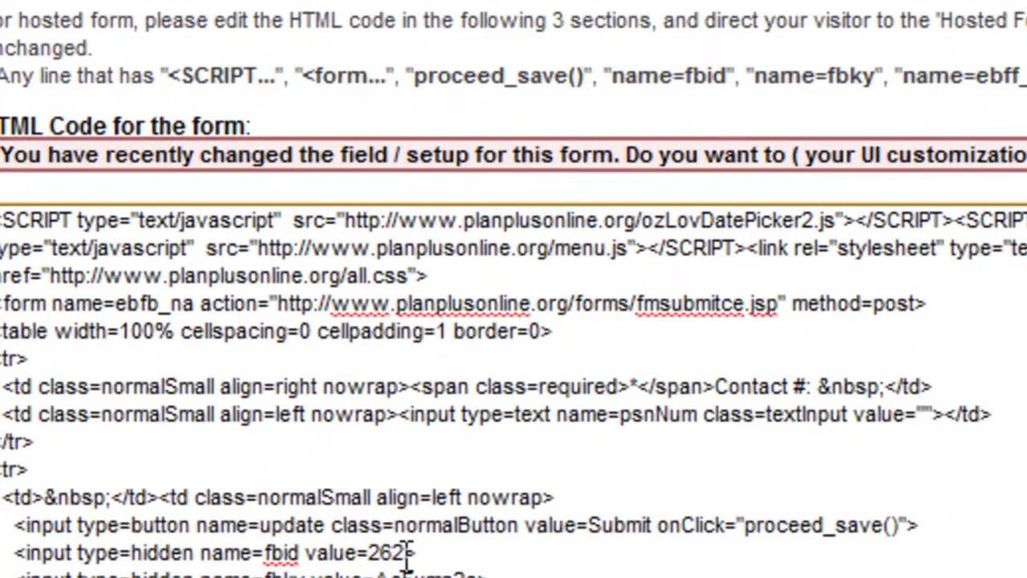
# Step: Append ?fbid=262 to the Description URL, copied from the code with 'value' removed
pyautogui.moveTo(405, 553); pyautogui.dragTo(269, 562)
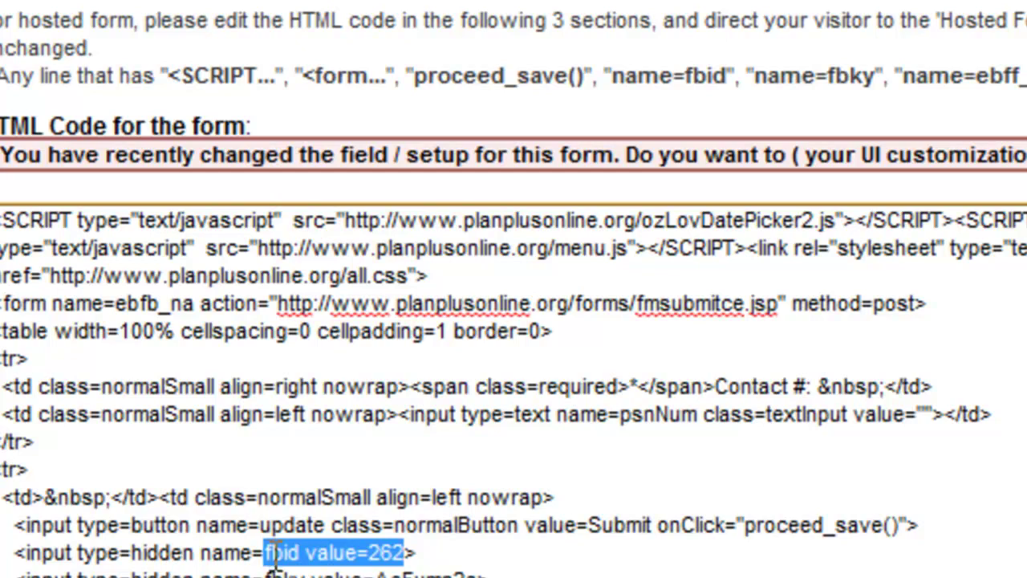
pyautogui.hotkey('ctrl', 'c')
pyautogui.scroll(5, 532, 206)
pyautogui.click(634, 46)
pyautogui.hotkey('ctrl', 'v')
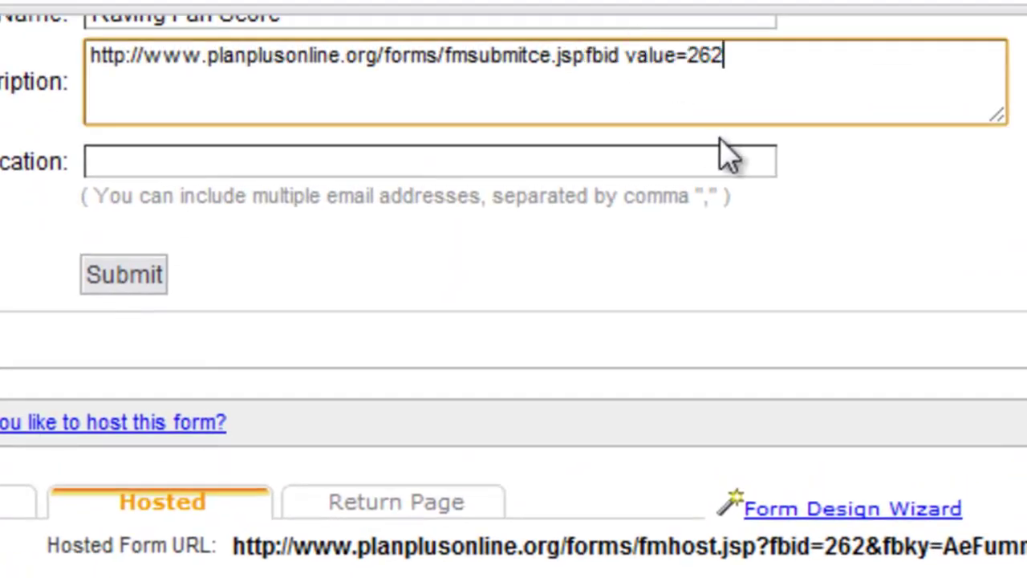
pyautogui.moveTo(585, 57); pyautogui.dragTo(572, 56)
pyautogui.press('Right')
pyautogui.write('&')
pyautogui.press('BackSpace')
pyautogui.write('?')
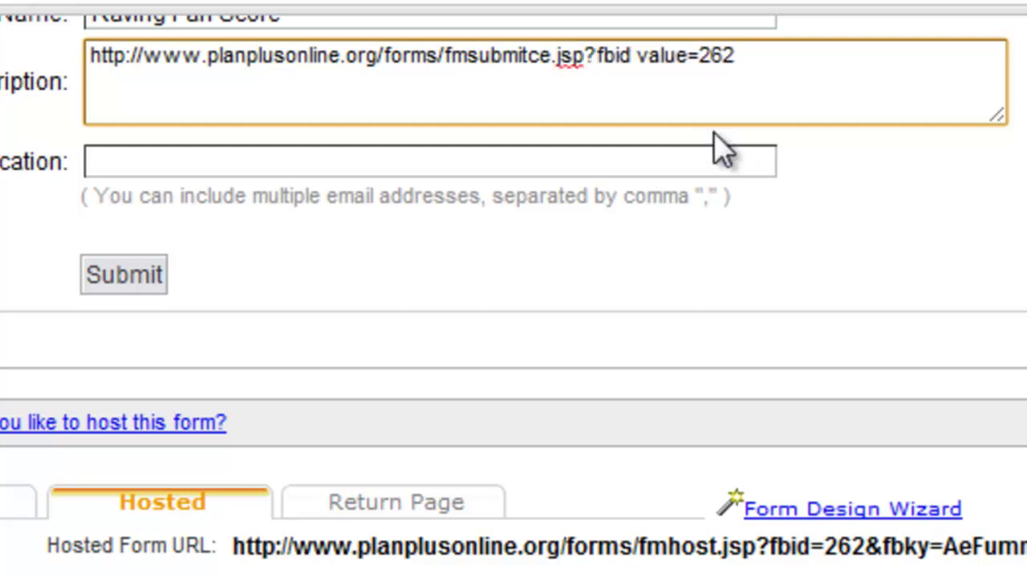
pyautogui.click(688, 56)
pyautogui.press('BackSpace')
pyautogui.press('BackSpace')
pyautogui.press('BackSpace')
pyautogui.press('BackSpace')
pyautogui.press('BackSpace')
pyautogui.press('BackSpace')
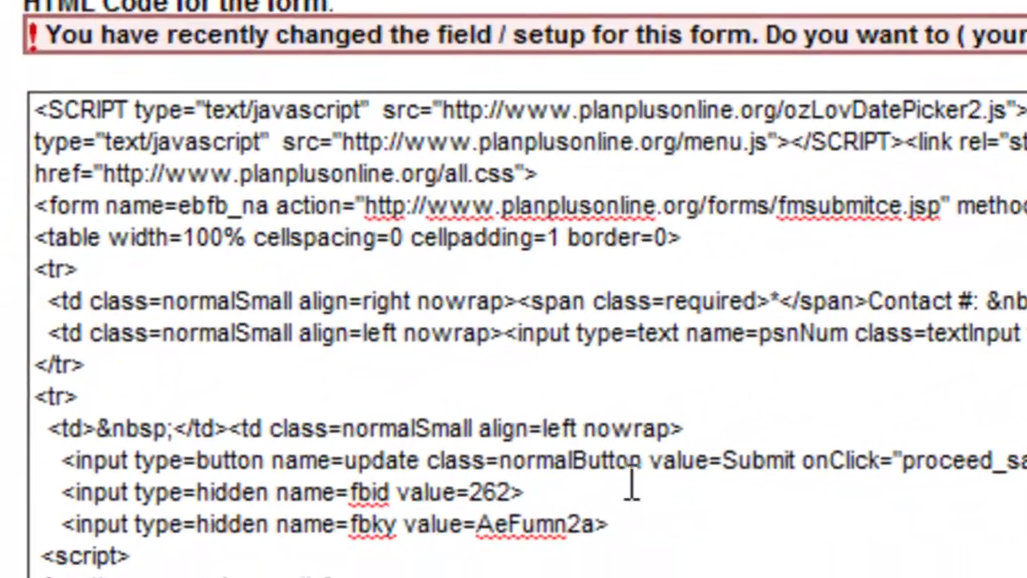
# Step: Add the fbky=AeFumn2a form key to the Description URL, followed by &
pyautogui.moveTo(595, 524); pyautogui.dragTo(351, 529)
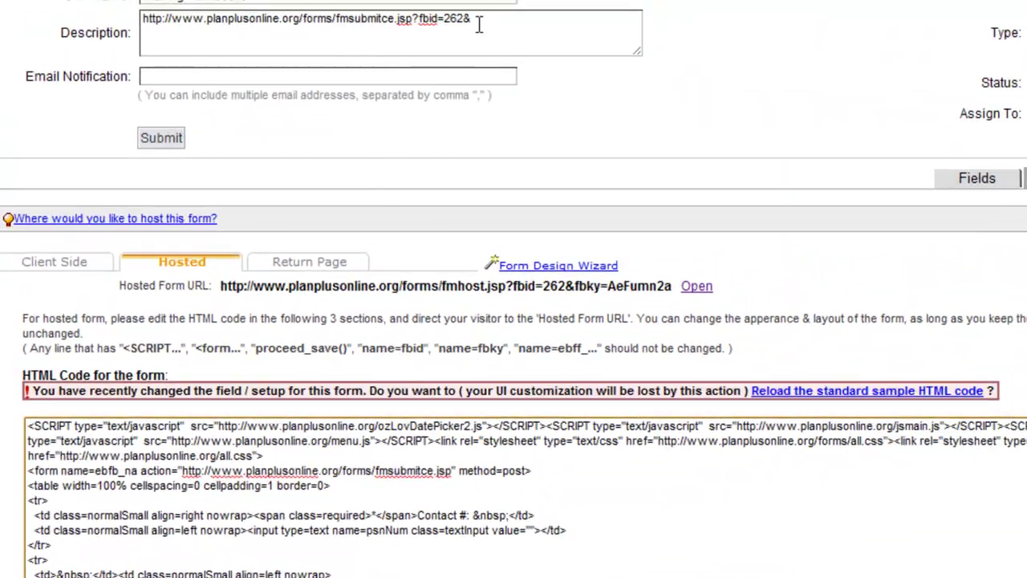
pyautogui.click(478, 19)
pyautogui.hotkey('ctrl', 'v')
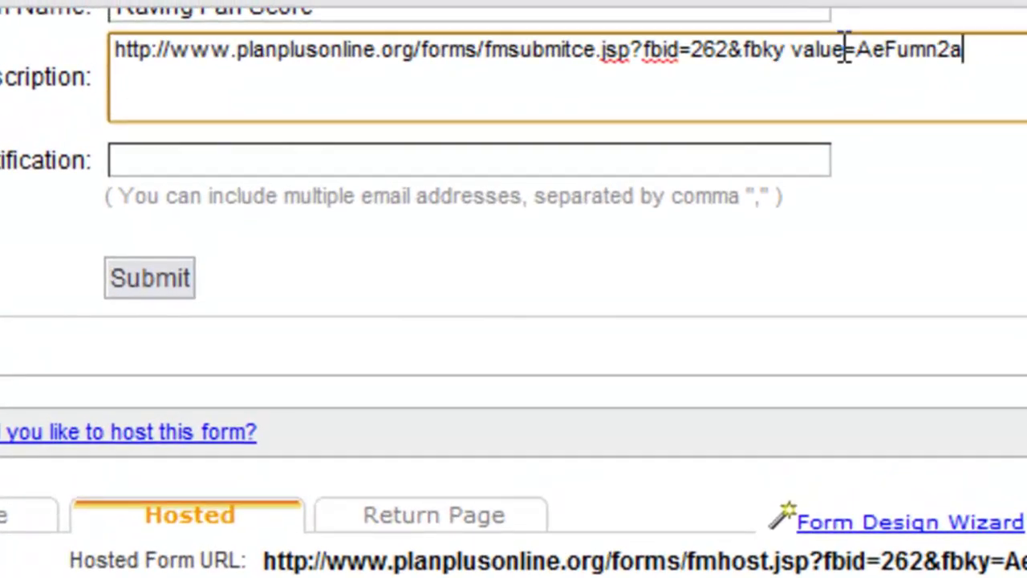
pyautogui.click(844, 49)
pyautogui.press('BackSpace')
pyautogui.press('BackSpace')
pyautogui.press('BackSpace')
pyautogui.press('BackSpace')
pyautogui.press('BackSpace')
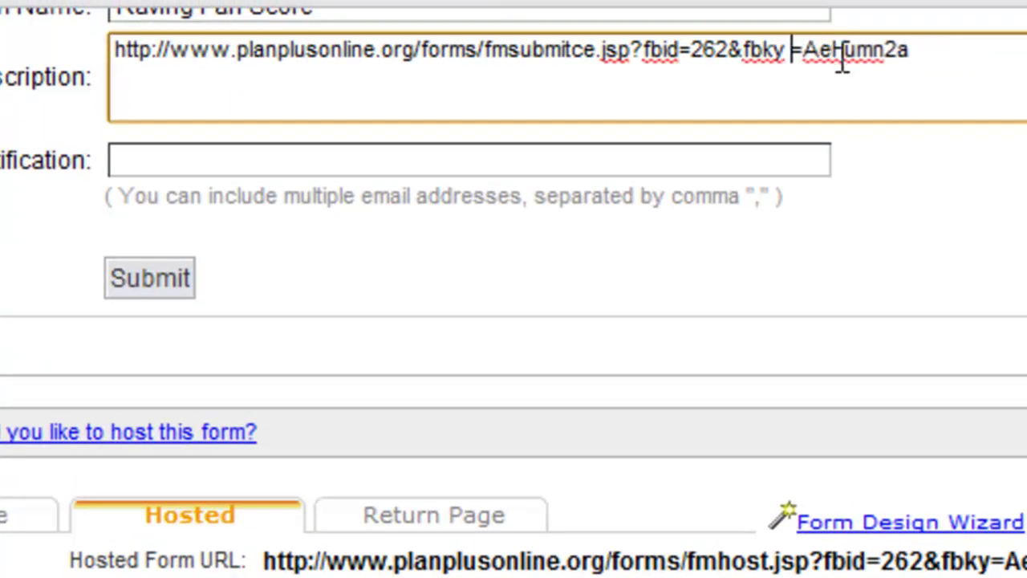
pyautogui.press('BackSpace')
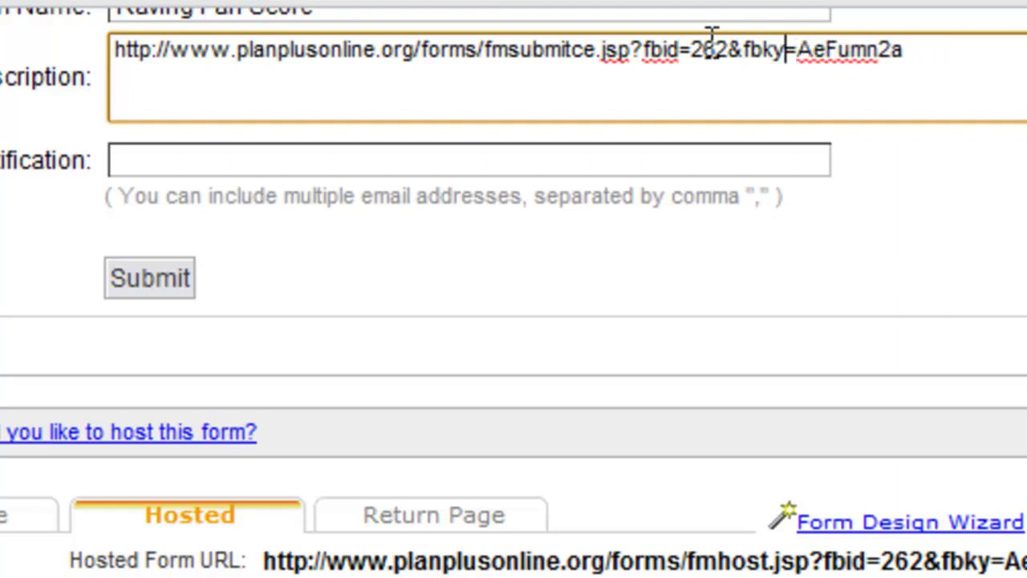
pyautogui.moveTo(729, 46); pyautogui.dragTo(692, 48)
pyautogui.click(914, 54)
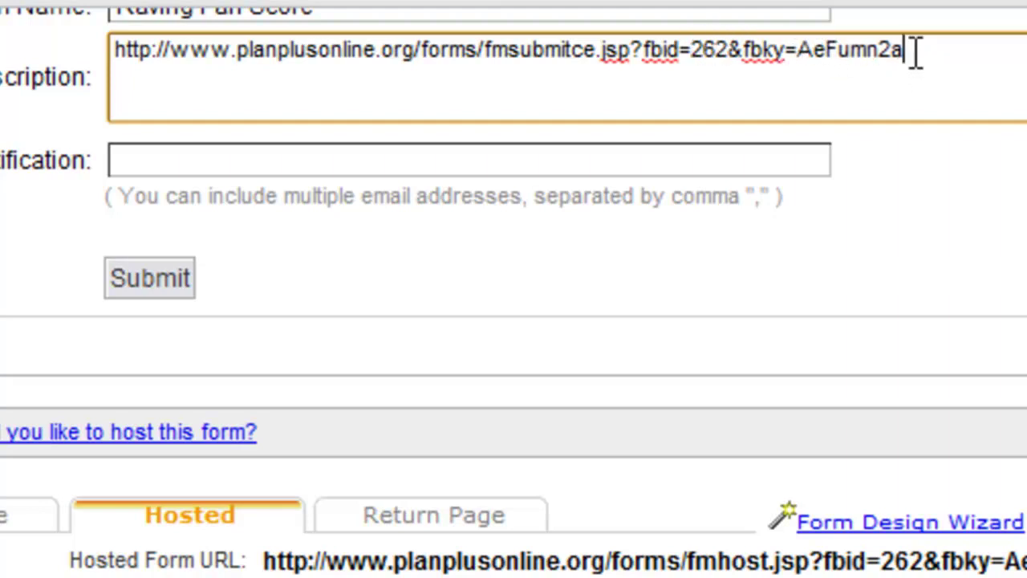
pyautogui.moveTo(915, 52); pyautogui.dragTo(797, 56)
pyautogui.click(909, 54)
pyautogui.write('&nbsp;</td>')
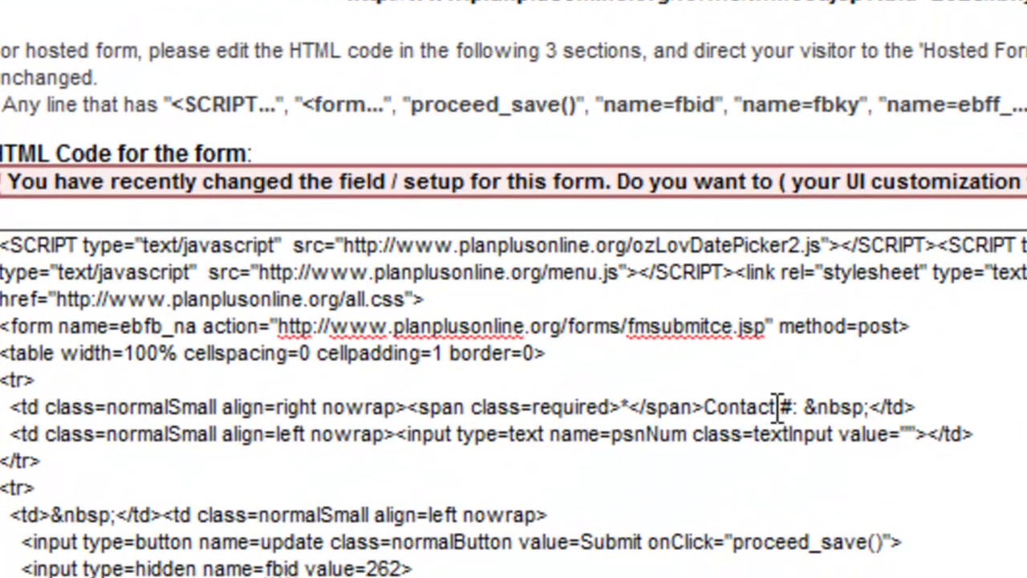
# Step: Append the psnNum field name and = to the Description URL
pyautogui.moveTo(557, 456); pyautogui.dragTo(530, 451)
pyautogui.moveTo(753, 398); pyautogui.dragTo(711, 398)
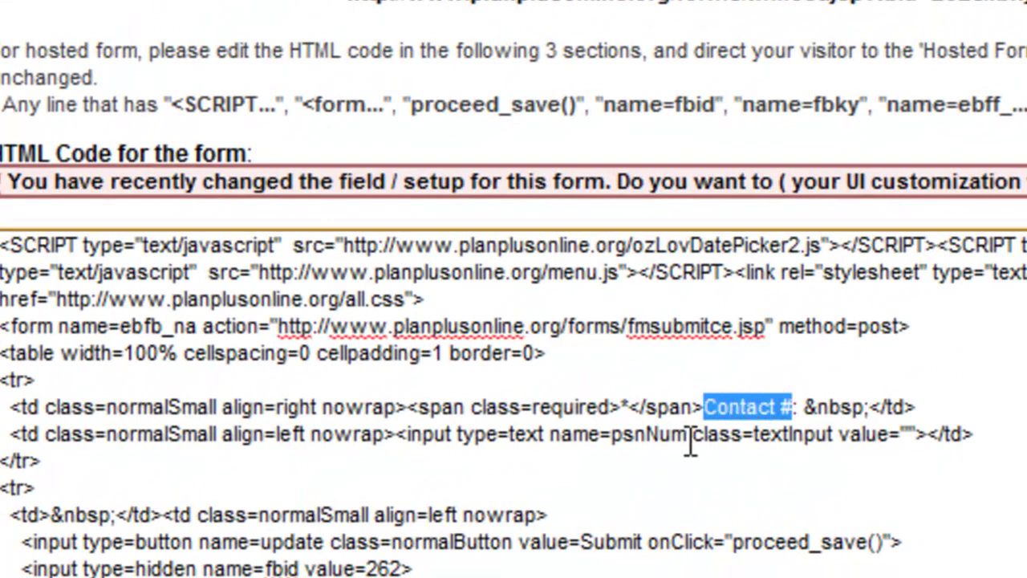
pyautogui.moveTo(687, 438); pyautogui.dragTo(628, 446)
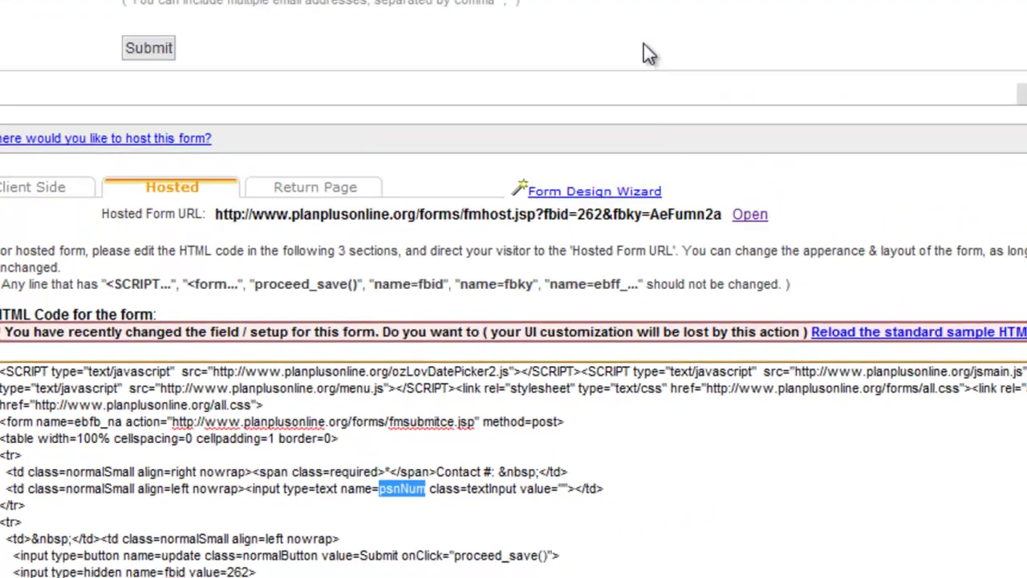
pyautogui.hotkey('ctrl', 'v')
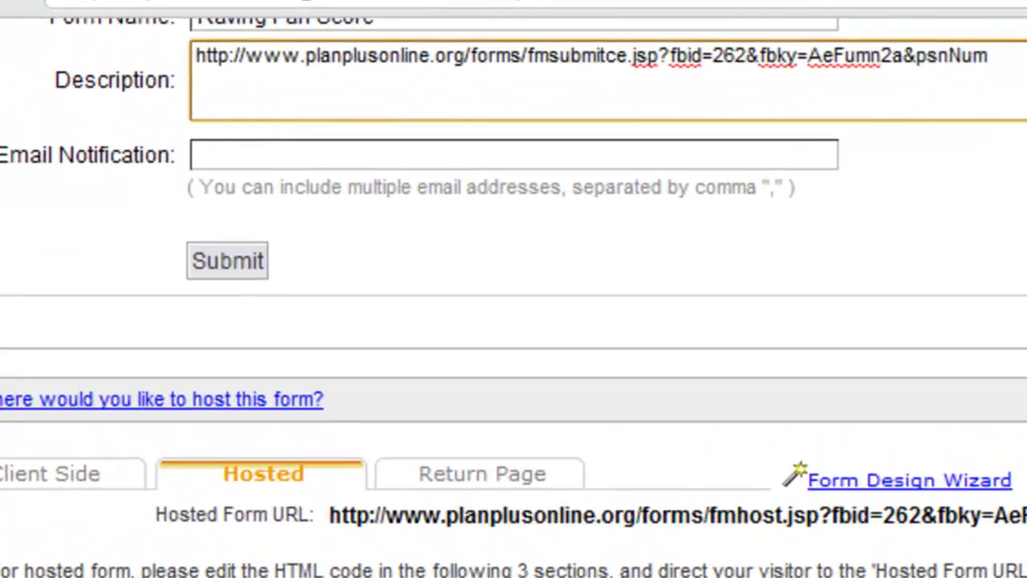
pyautogui.write('=')
# Step: Save the form with the updated description and select the saved URL
pyautogui.scroll(3, 513, 289)
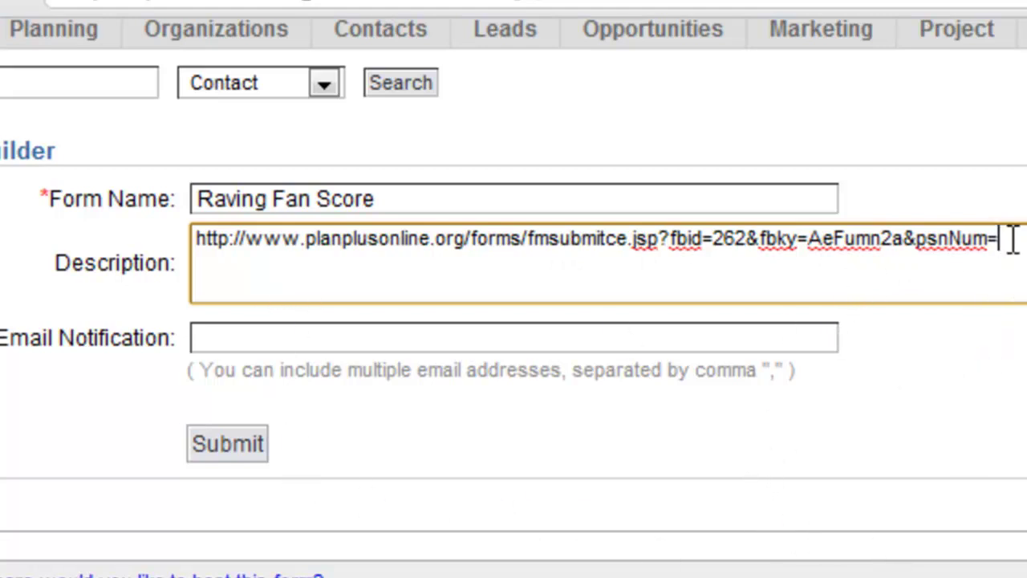
pyautogui.moveTo(1009, 238); pyautogui.dragTo(191, 237)
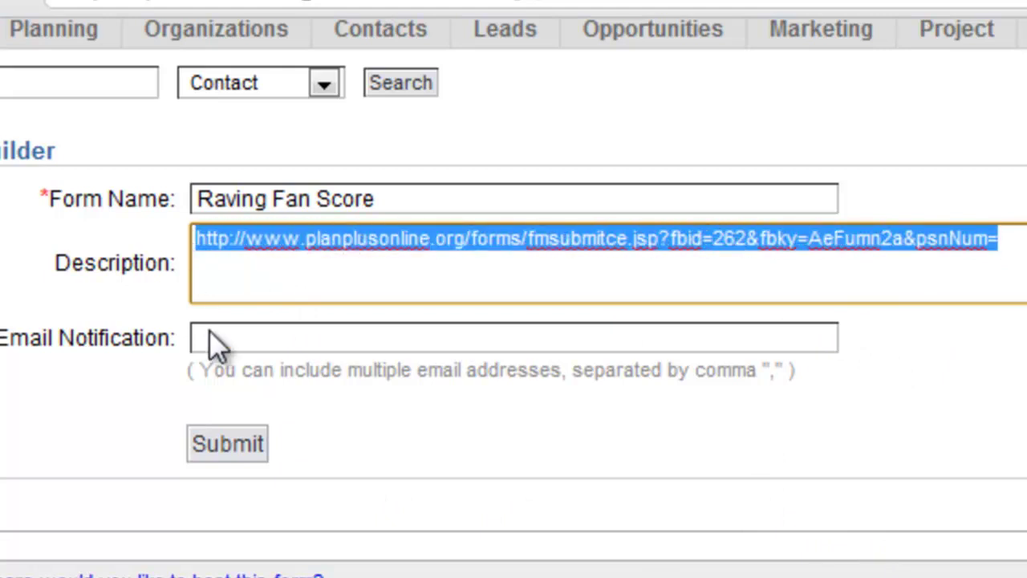
pyautogui.click(231, 450)
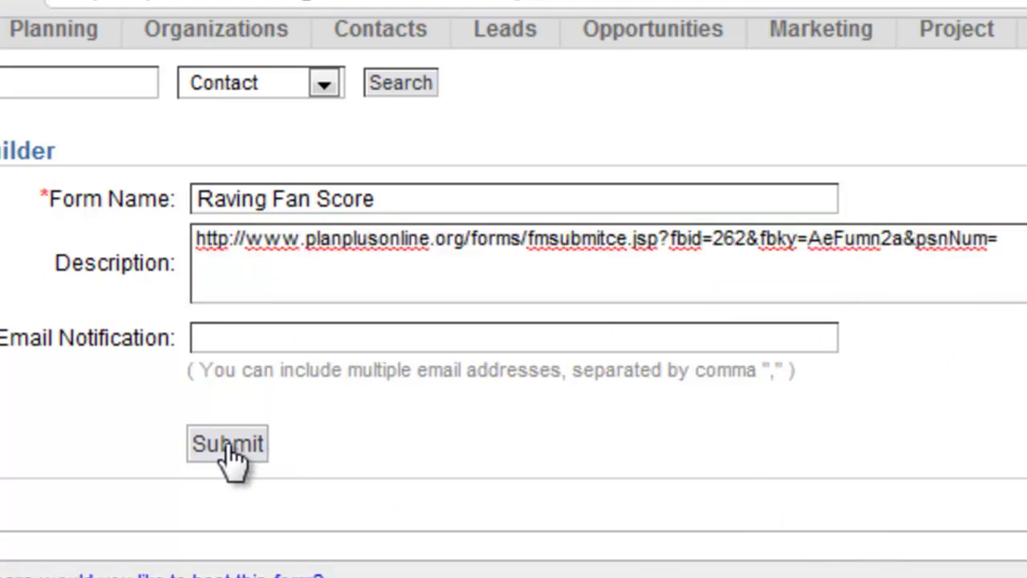
pyautogui.moveTo(1013, 454); pyautogui.dragTo(197, 446)
pyautogui.hotkey('ctrl', 'c')
# Step: Open Contact Generic Template 1 from Account Setup's contact email templates
pyautogui.click(231, 471)
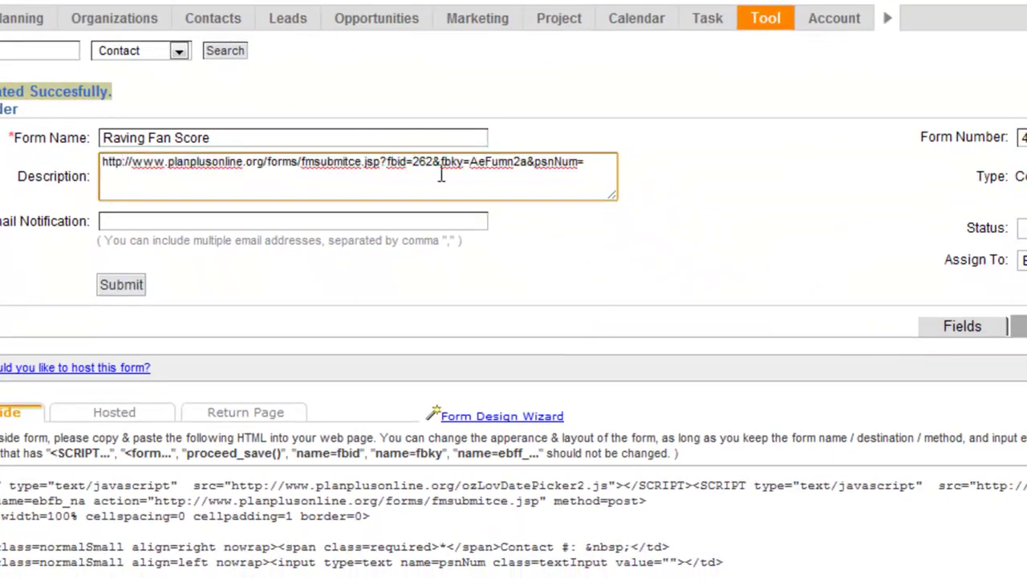
pyautogui.moveTo(845, 21)
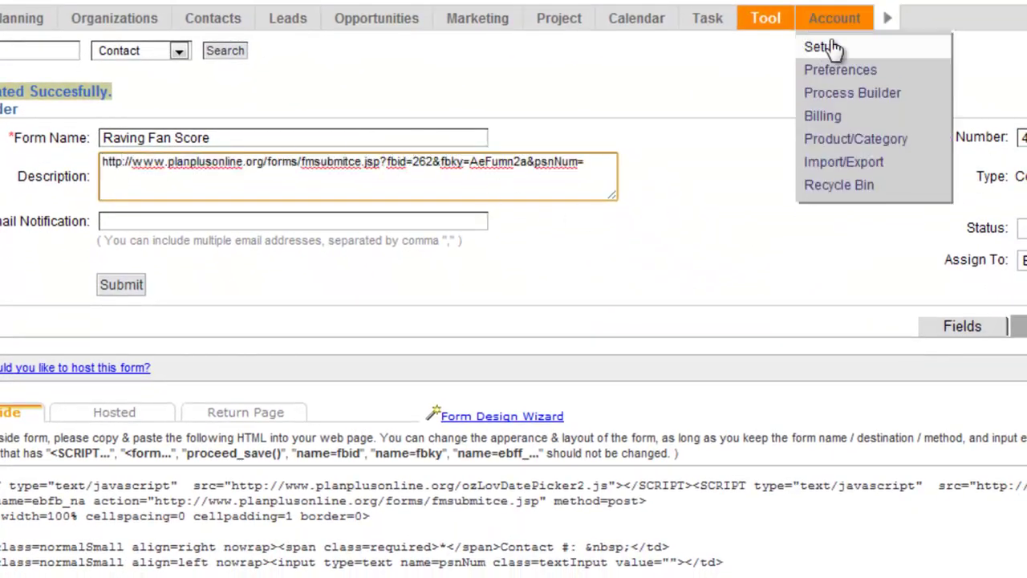
pyautogui.click(831, 51)
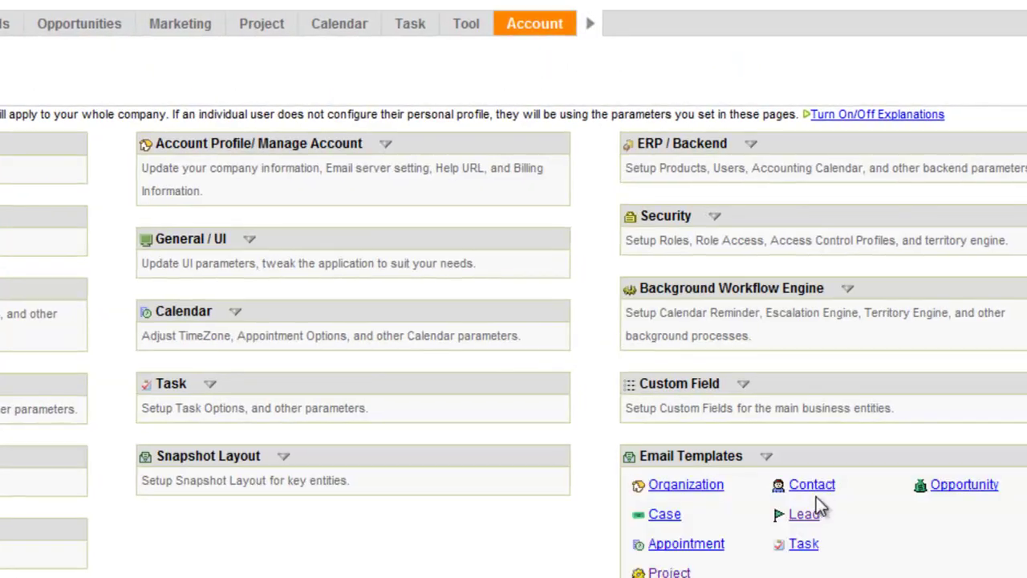
pyautogui.click(817, 493)
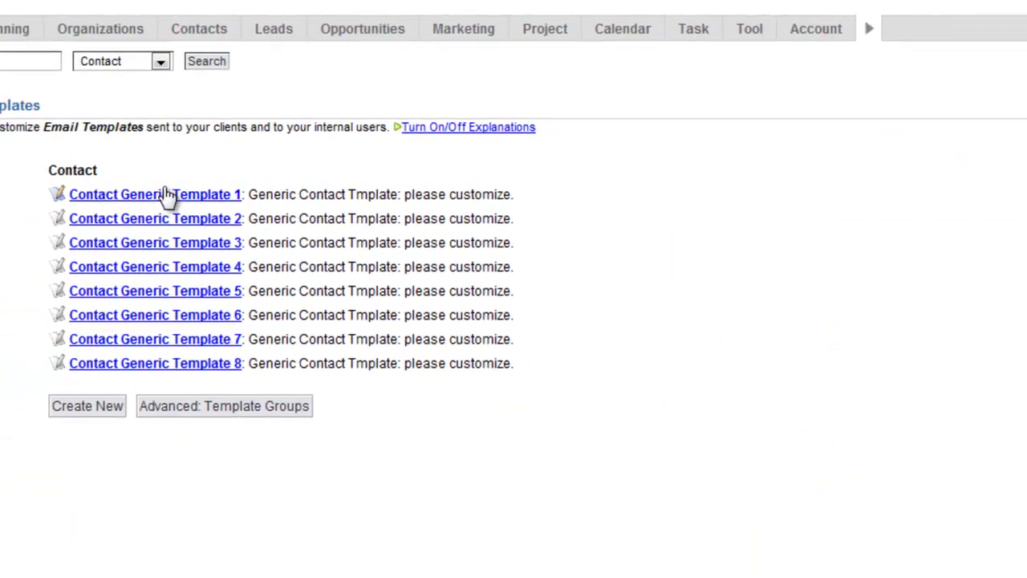
pyautogui.click(170, 199)
# Step: Rename the template and its subject to 'Contact Edit Test' and clear the description
pyautogui.moveTo(337, 164); pyautogui.dragTo(149, 160)
pyautogui.write('Contact Edit Test')
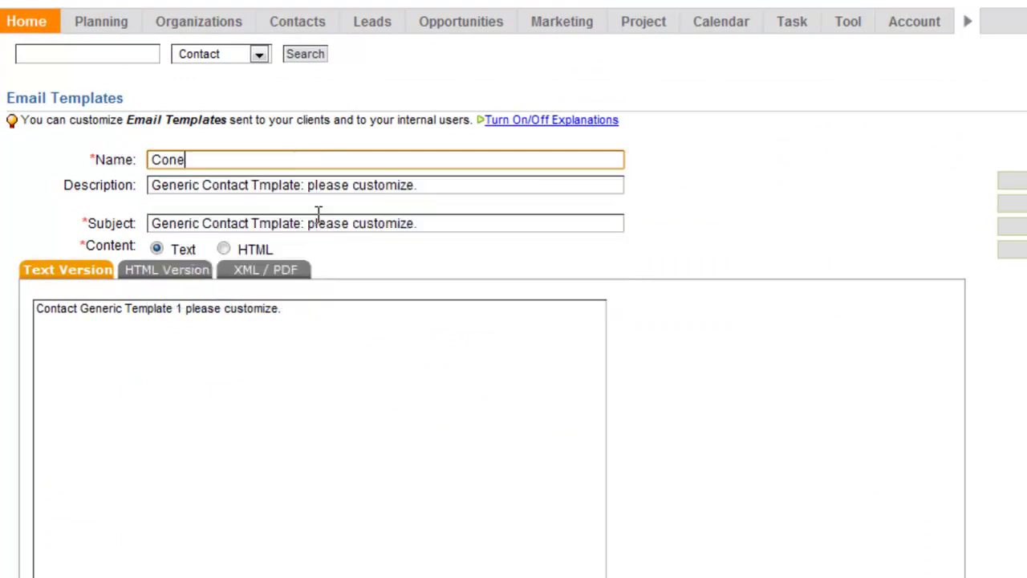
pyautogui.press('Tab')
pyautogui.press('Delete')
pyautogui.press('Tab')
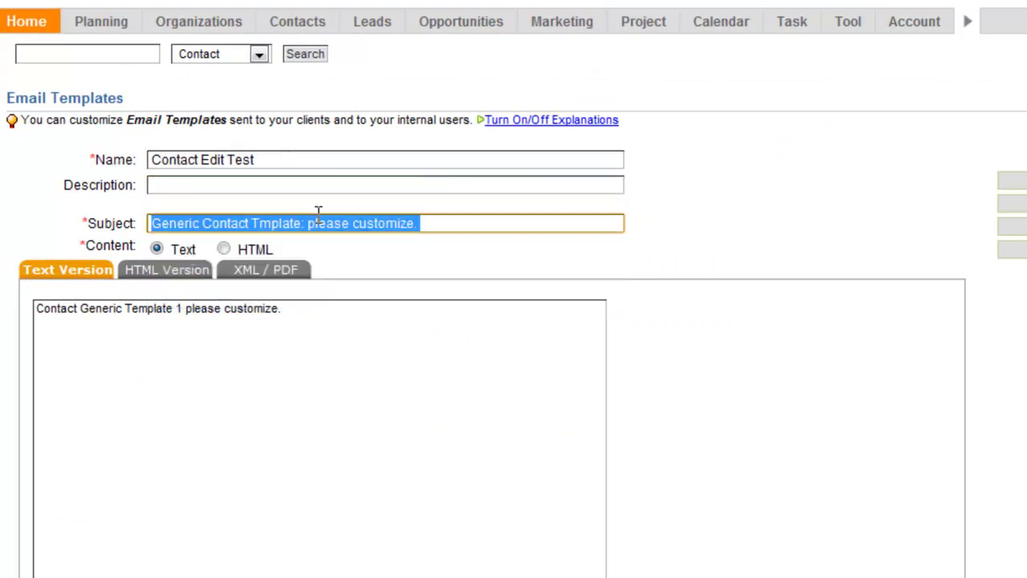
pyautogui.write('Contact Edit Test')
pyautogui.press('Tab')
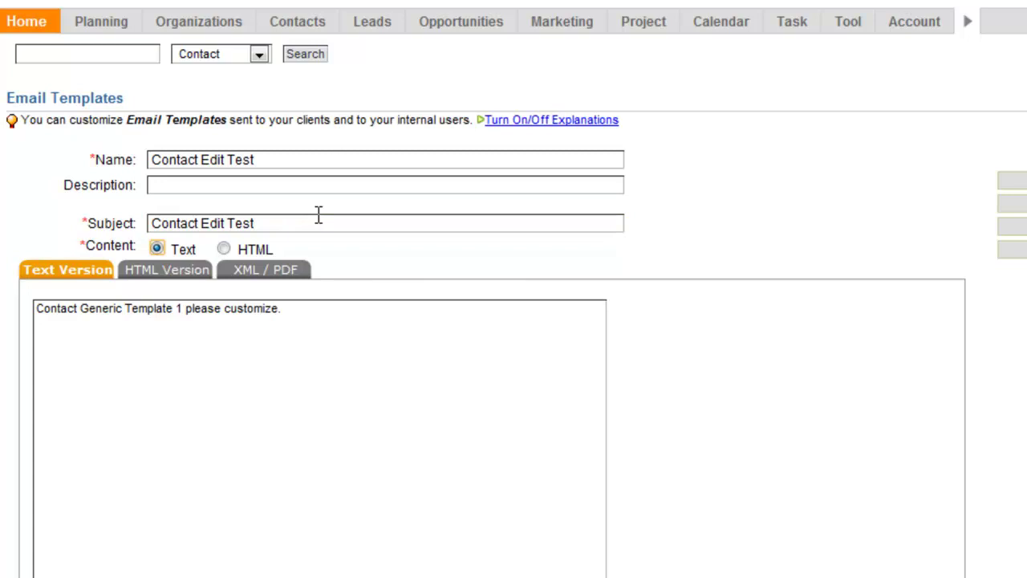
# Step: Clear the placeholder text content, switch the template to HTML, and empty the HTML body
pyautogui.tripleClick(337, 313)
pyautogui.press('Delete')
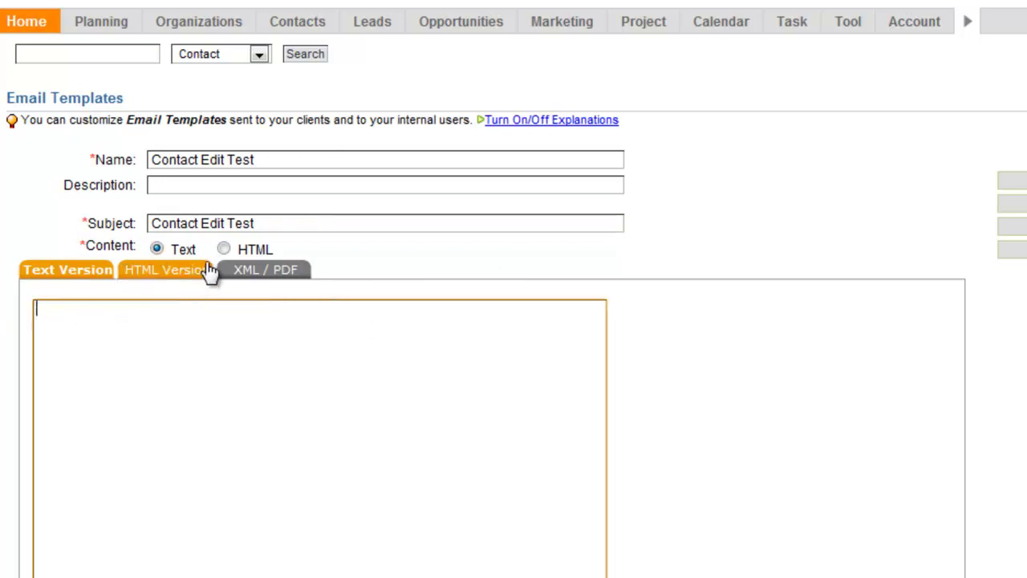
pyautogui.click(222, 251)
pyautogui.moveTo(304, 325); pyautogui.dragTo(5, 340)
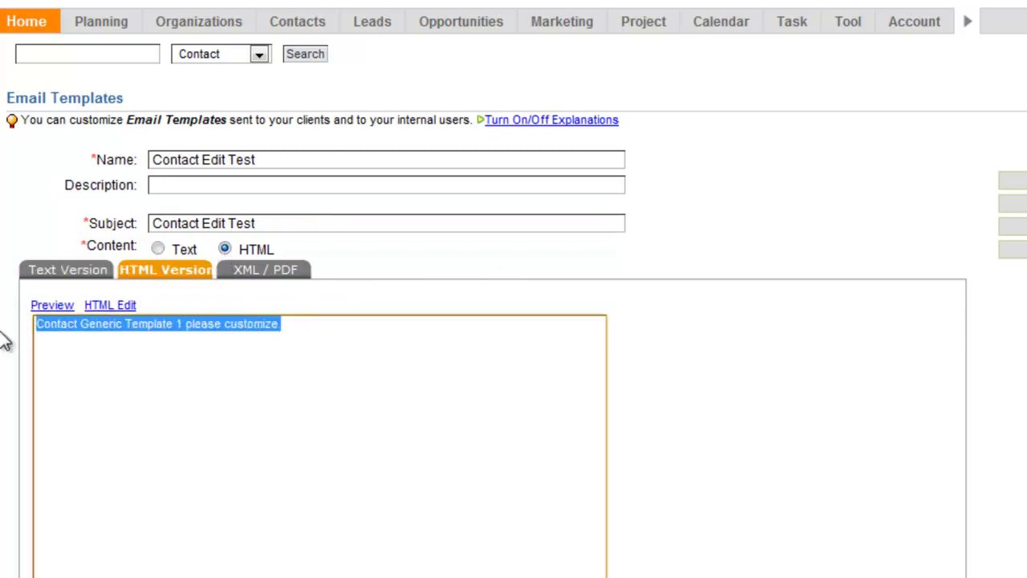
pyautogui.press('Delete')
# Step: In the HTML Editor, type 'This is a test of the contact edit form' and a 'Click Here' line
pyautogui.click(110, 305)
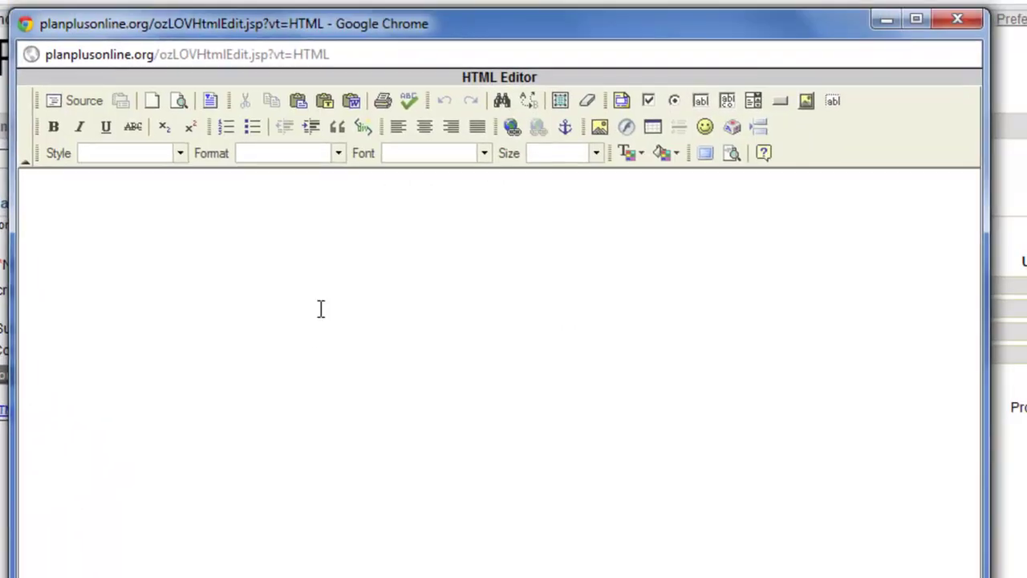
pyautogui.click(269, 313)
pyautogui.write('T')
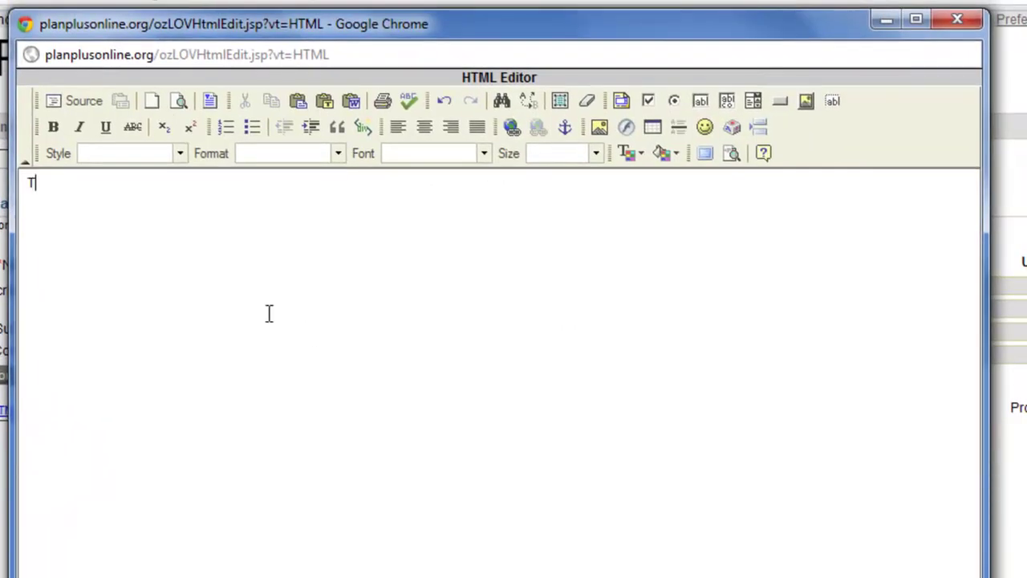
pyautogui.write('his is a test of the contact edit form')
pyautogui.press('Return')
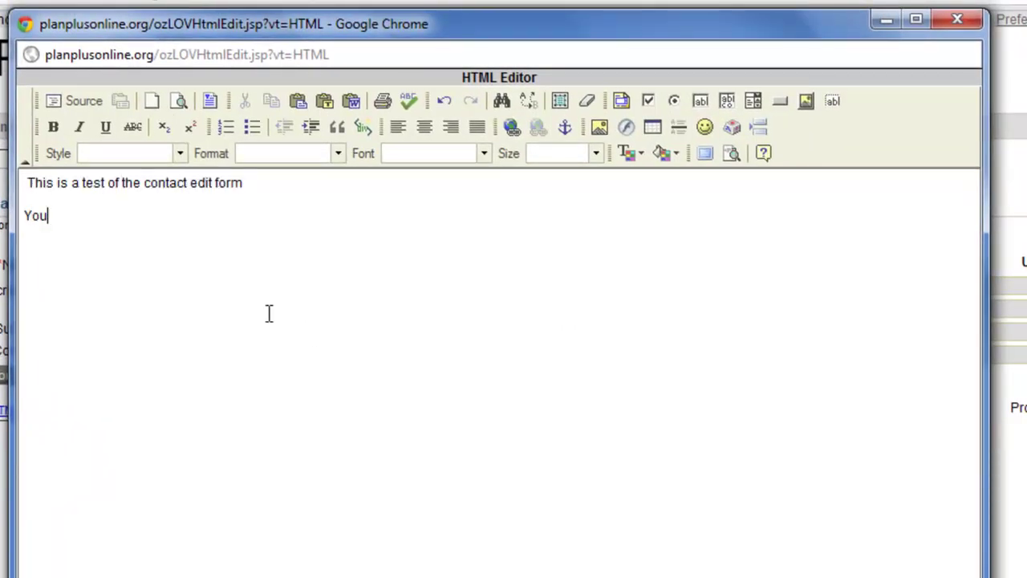
pyautogui.write('You can put a lnik')
pyautogui.press('BackSpace')
pyautogui.write('ink to the form here: Click Here')
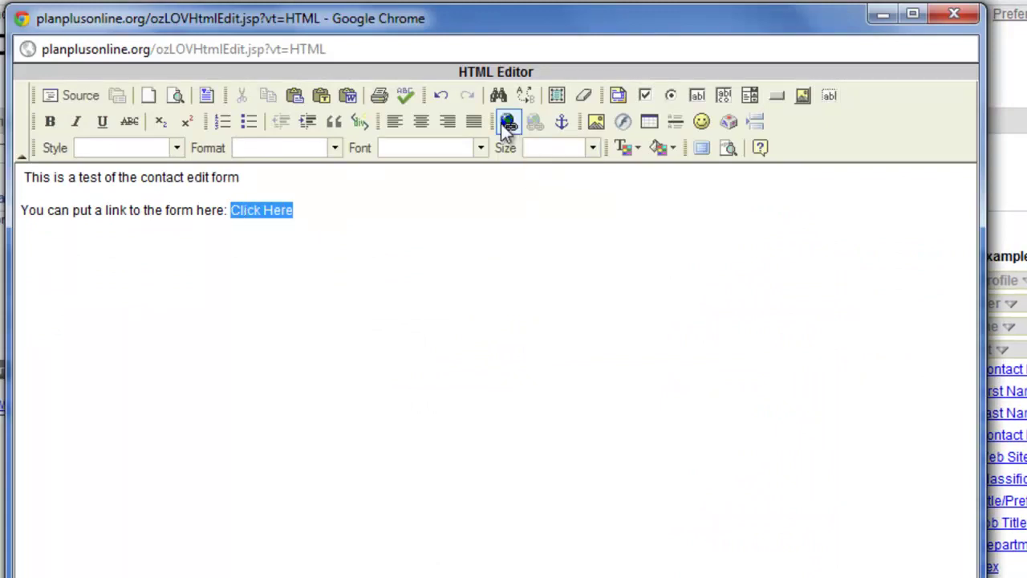
# Step: Paste the form URL after Click Here, append ##EF_NUMBER##, and copy the finished URL
pyautogui.click(311, 212)
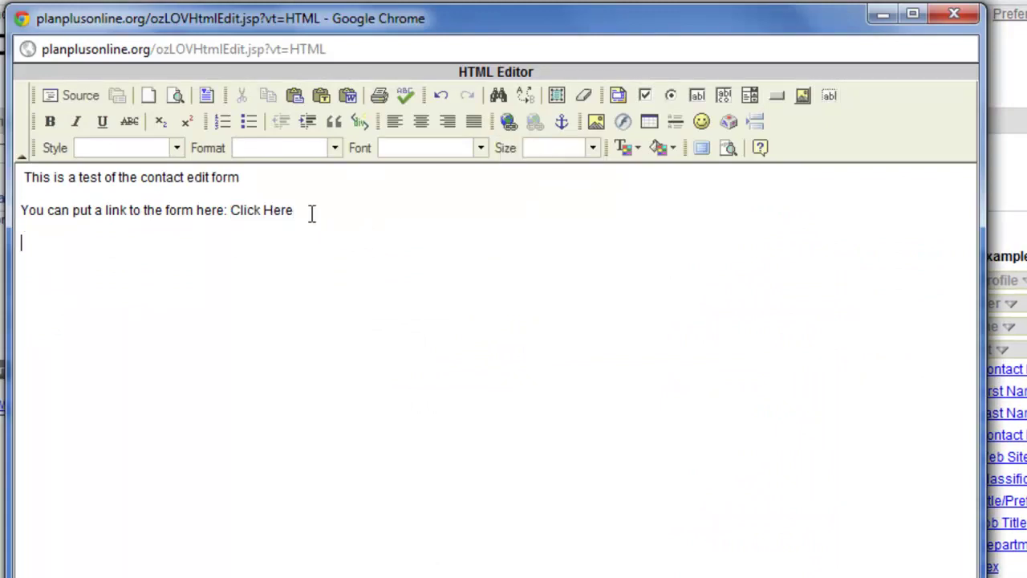
pyautogui.hotkey('ctrl', 'v')
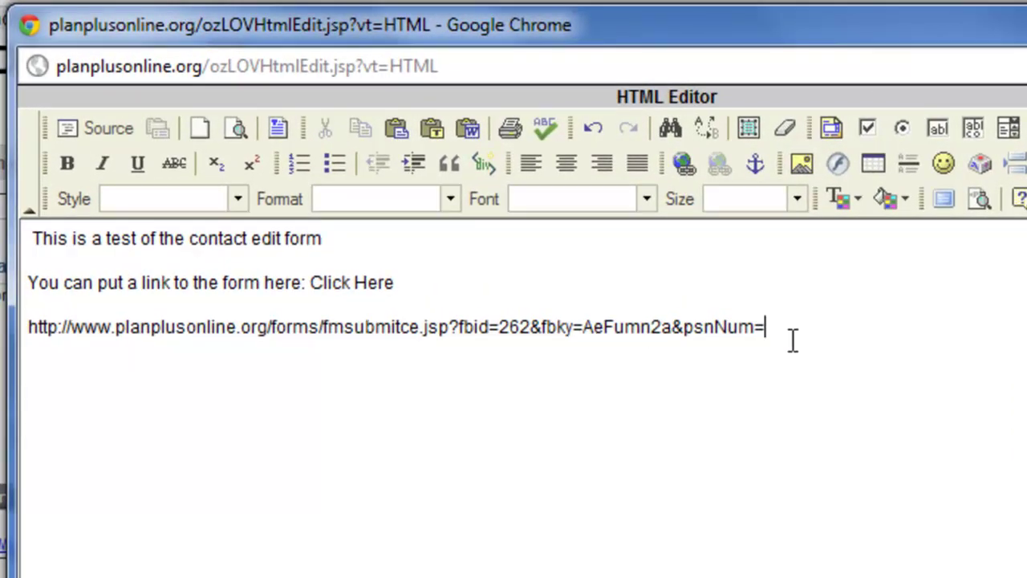
pyautogui.write('##EF_NUMBER')
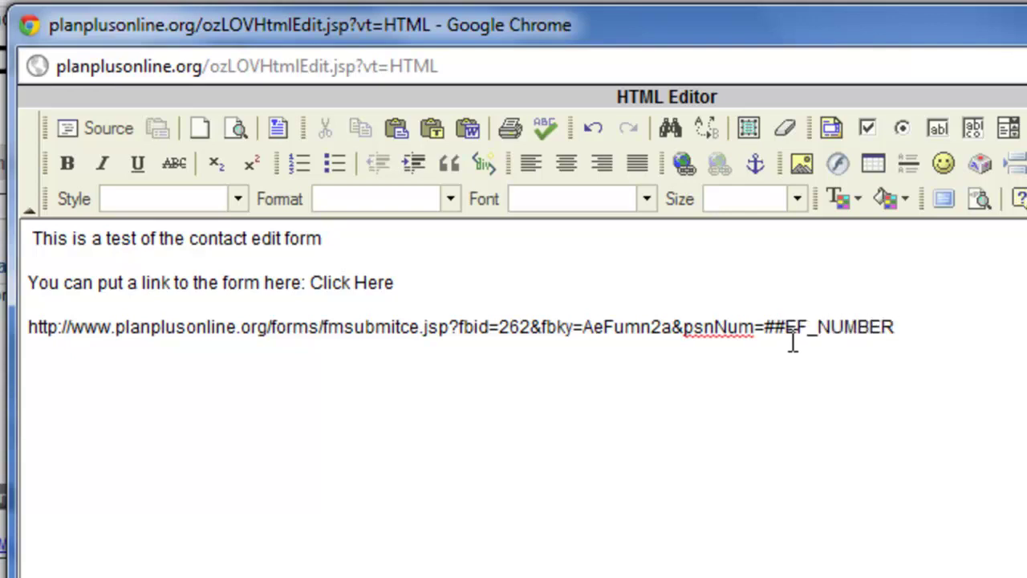
pyautogui.write('##')
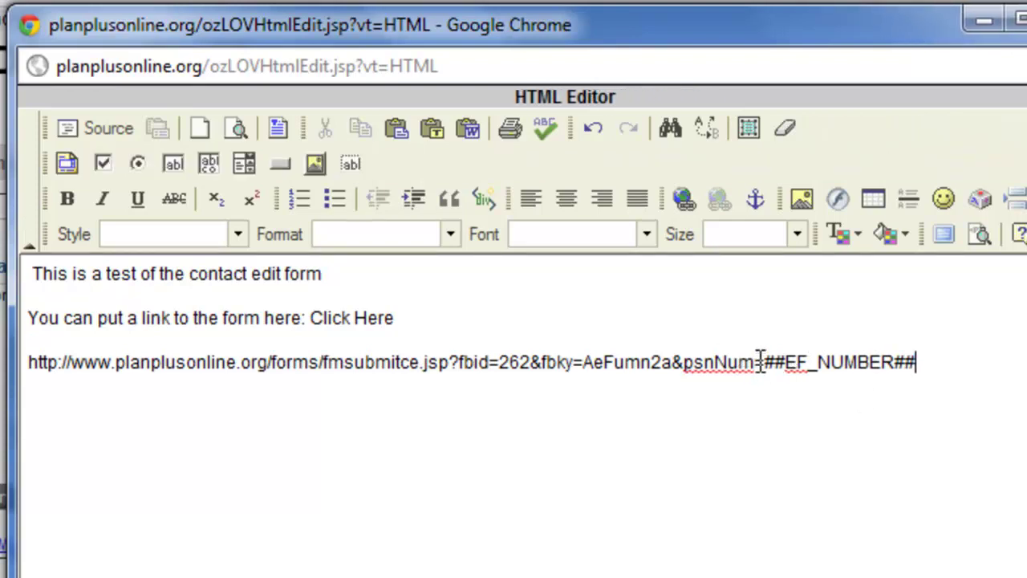
pyautogui.moveTo(764, 362); pyautogui.dragTo(457, 353)
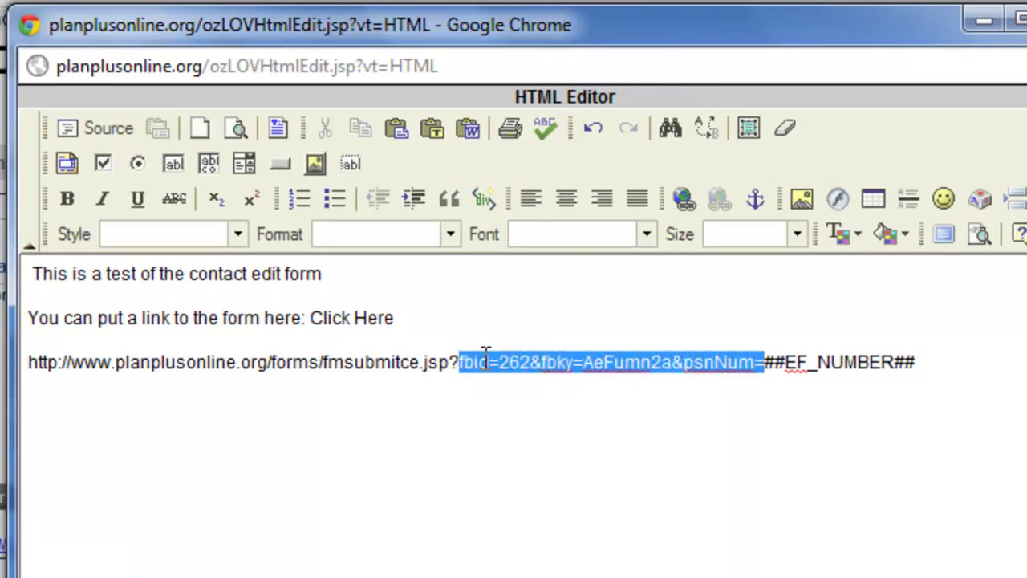
pyautogui.click(480, 361)
pyautogui.moveTo(451, 360); pyautogui.dragTo(487, 361)
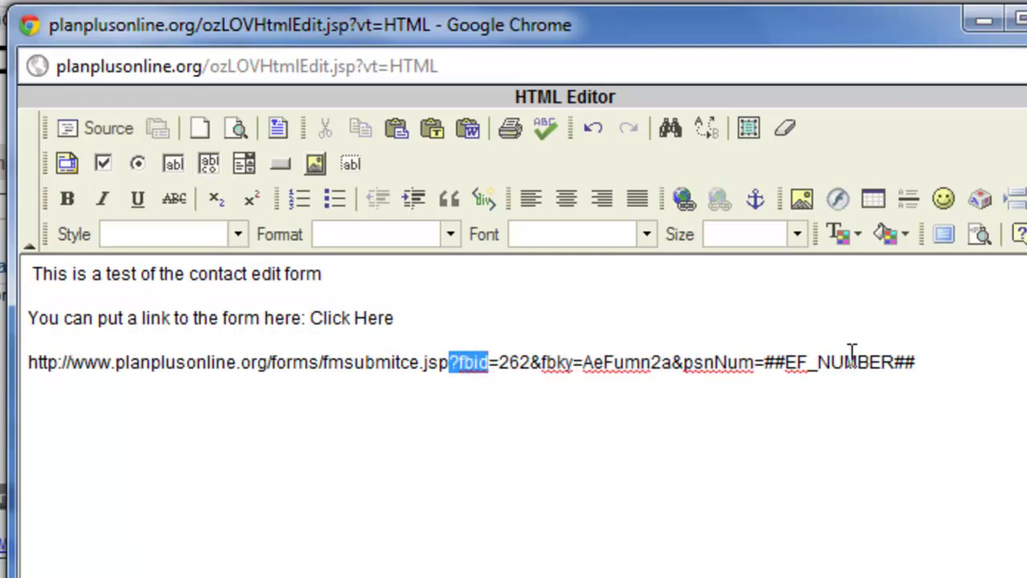
pyautogui.moveTo(924, 362); pyautogui.dragTo(34, 365)
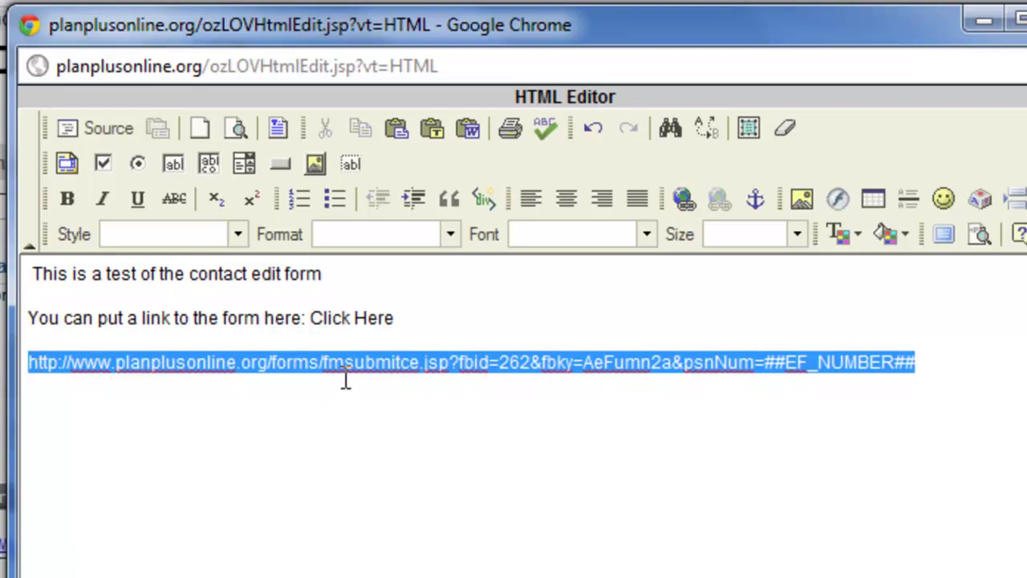
pyautogui.moveTo(396, 321); pyautogui.dragTo(311, 323)
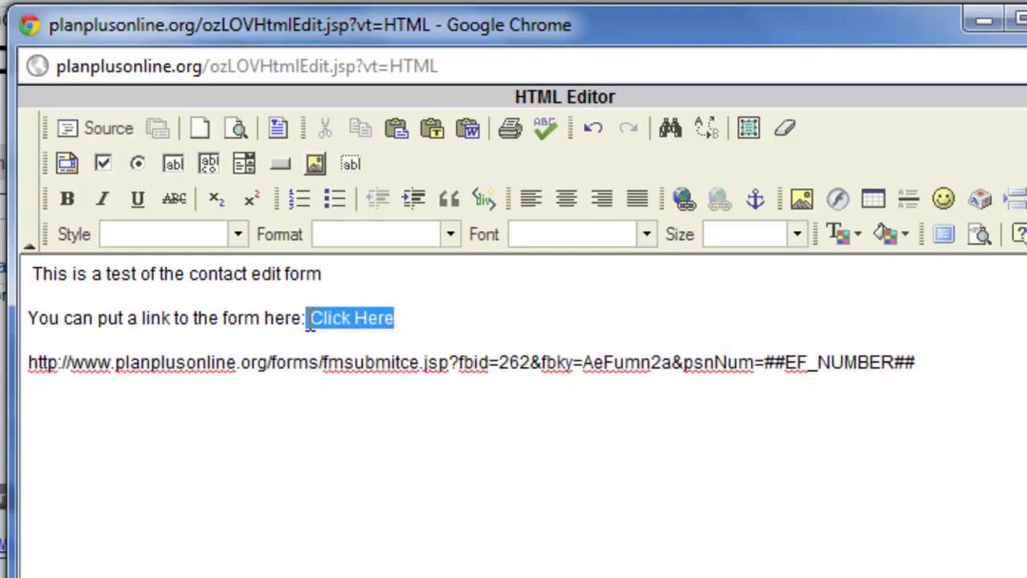
# Step: Link 'Click Here' to the form URL ending ##EF_NUMBER## and save the Contact Edit Test template
pyautogui.click(683, 199)
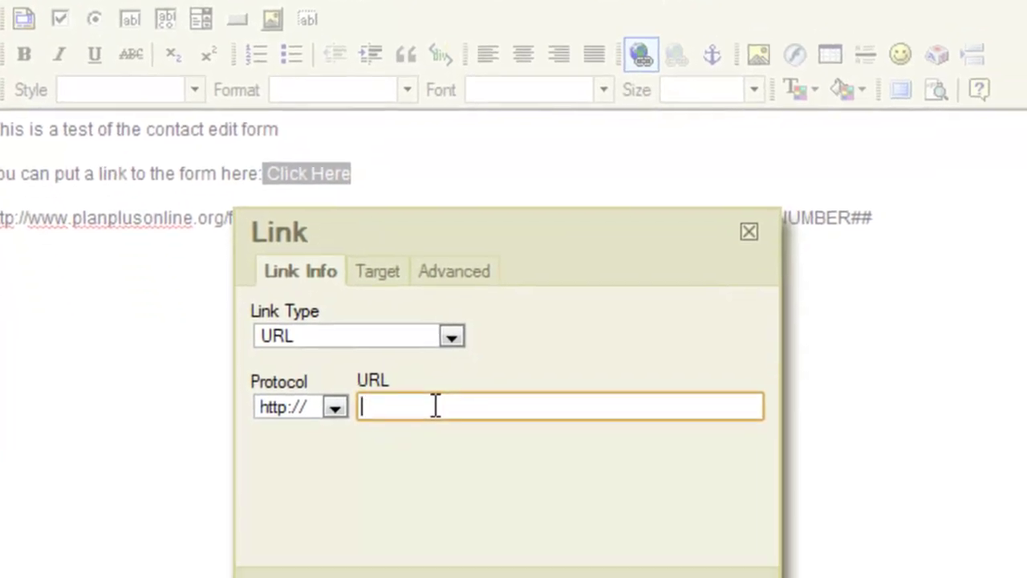
pyautogui.hotkey('ctrl', 'v')
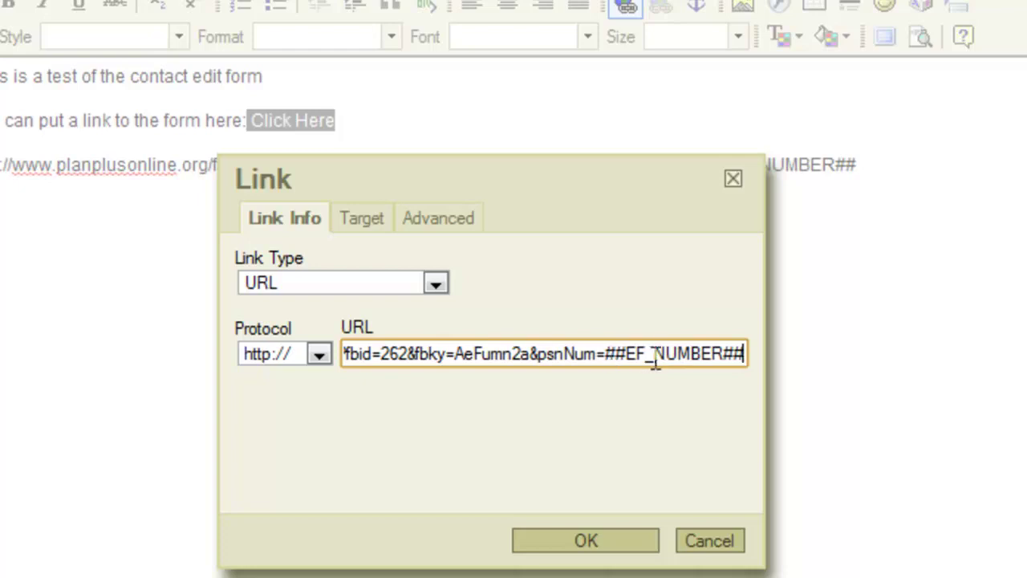
pyautogui.click(592, 536)
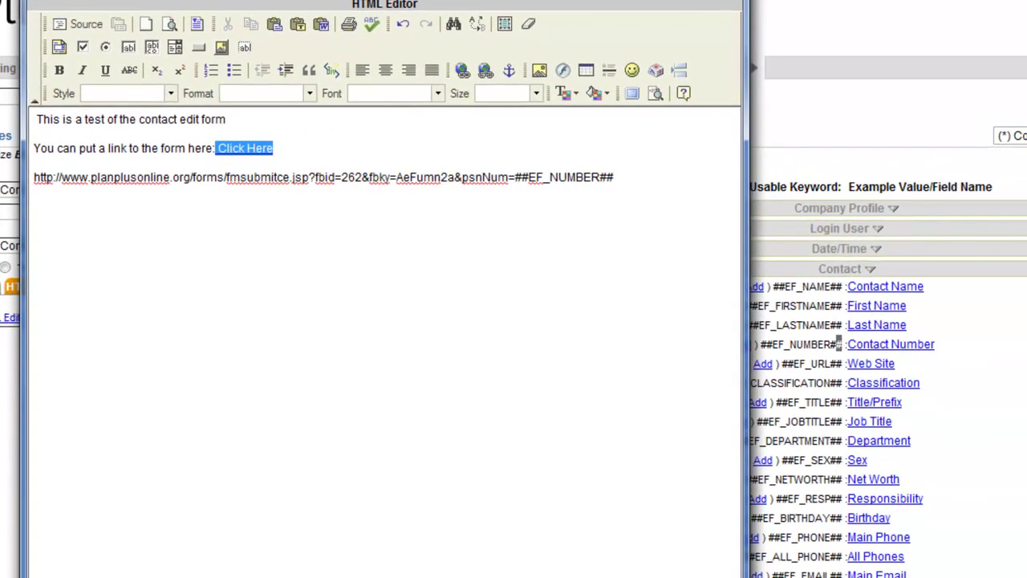
pyautogui.click(81, 574)
pyautogui.scroll(-3, 59, 449)
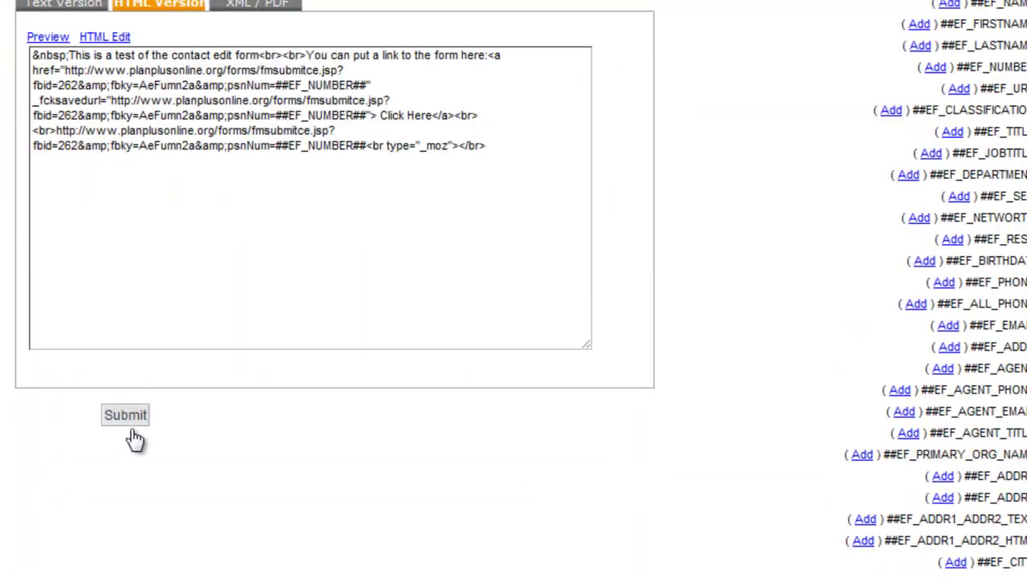
pyautogui.click(120, 414)
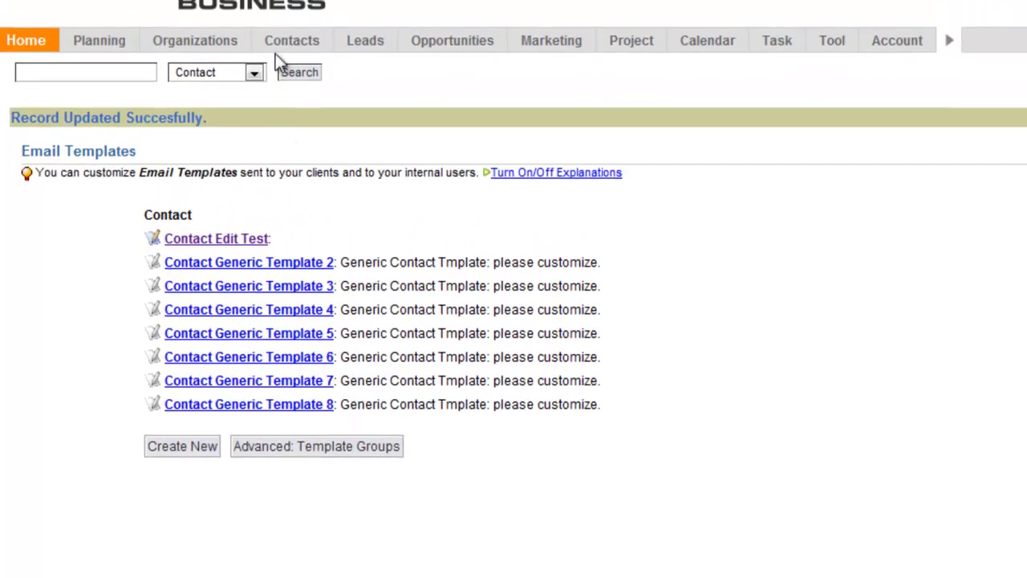
# Step: Start an advanced email to the test contact, filled from the Contact Edit Test template
pyautogui.click(287, 76)
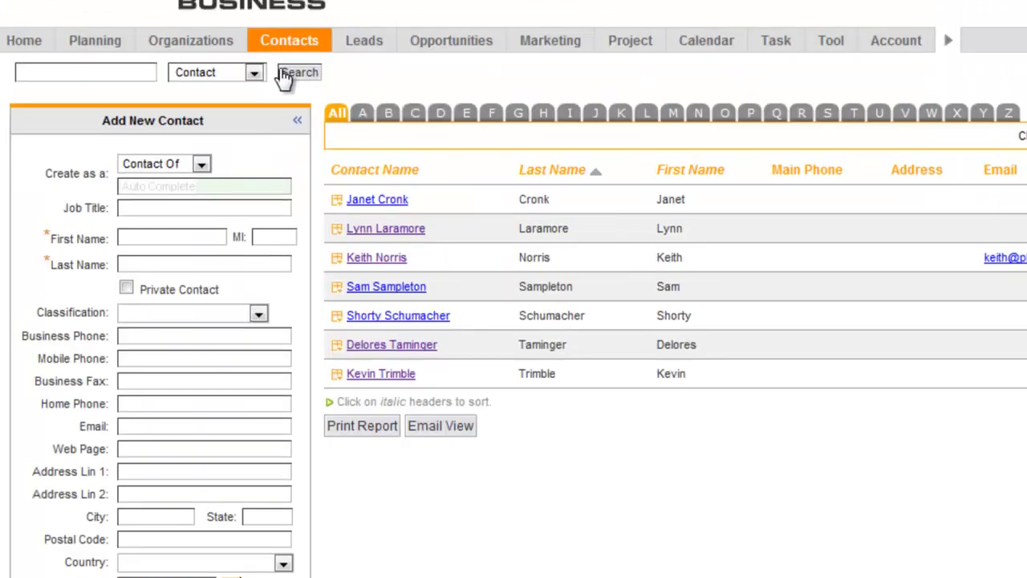
pyautogui.click(385, 258)
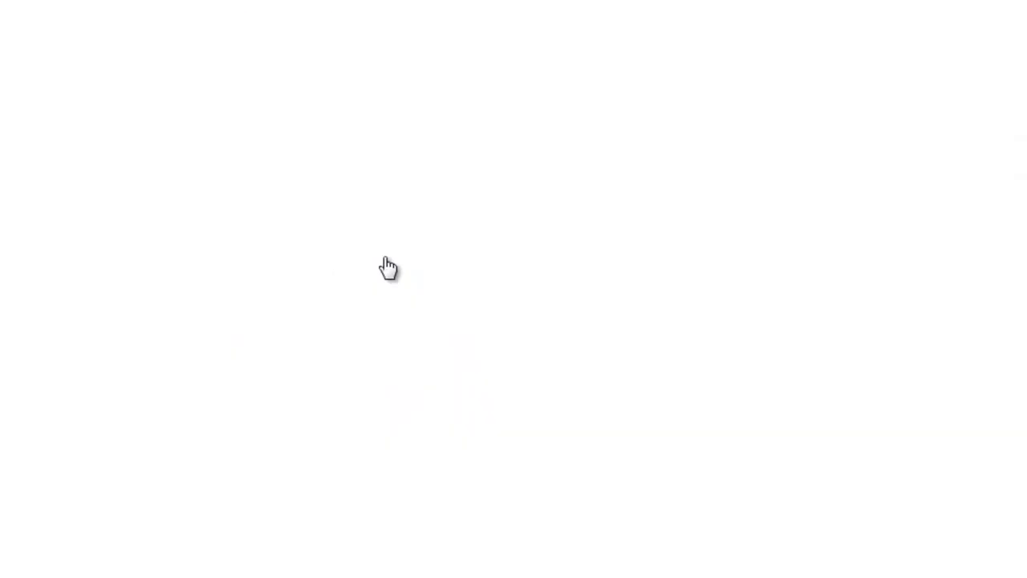
pyautogui.click(333, 112)
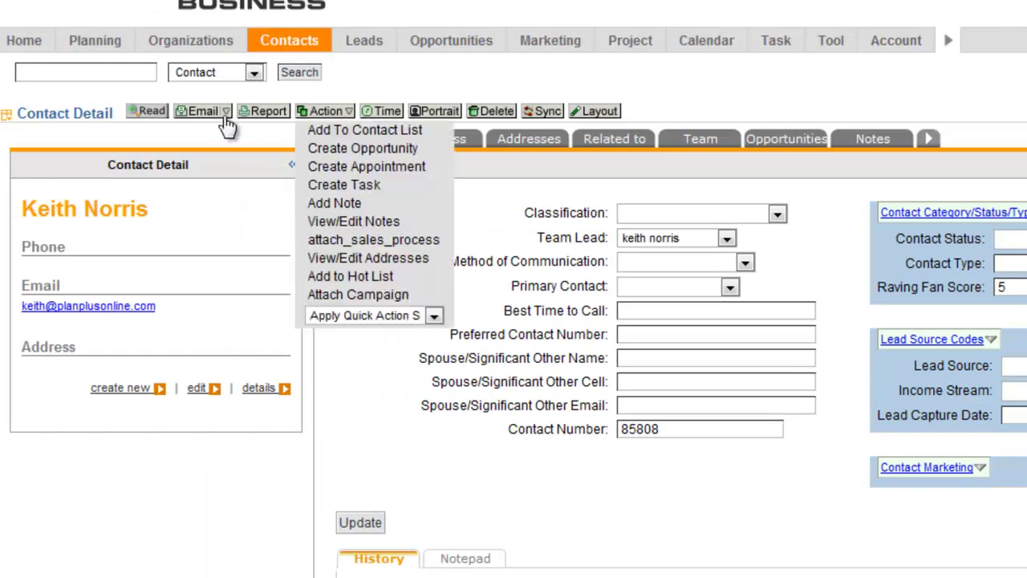
pyautogui.click(227, 117)
pyautogui.click(257, 151)
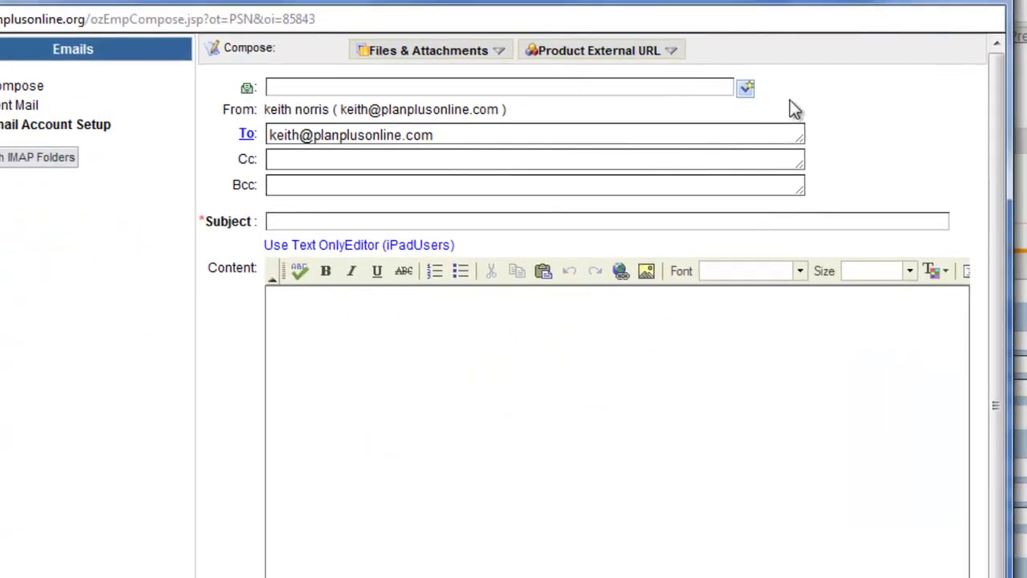
pyautogui.click(745, 87)
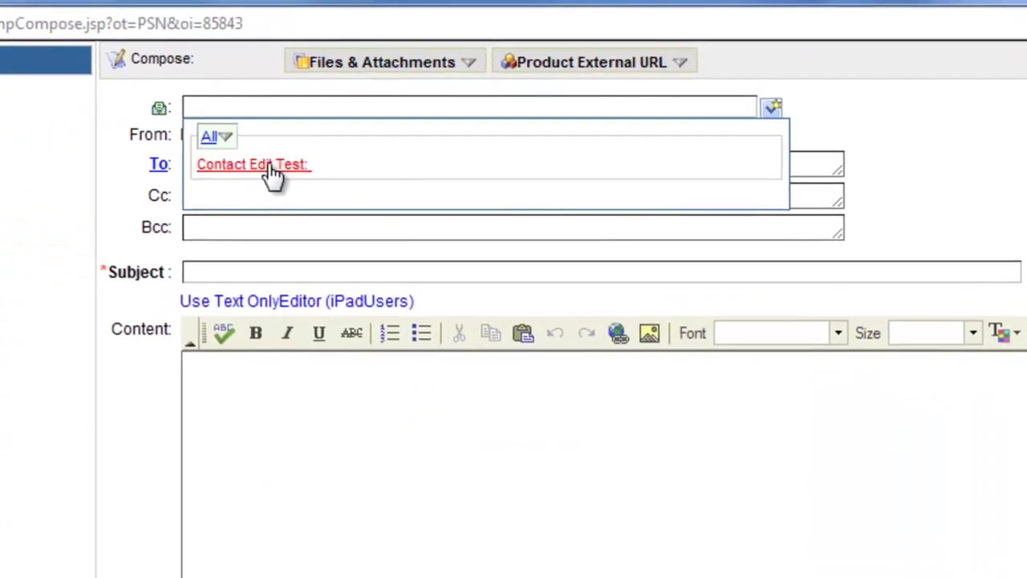
pyautogui.click(272, 166)
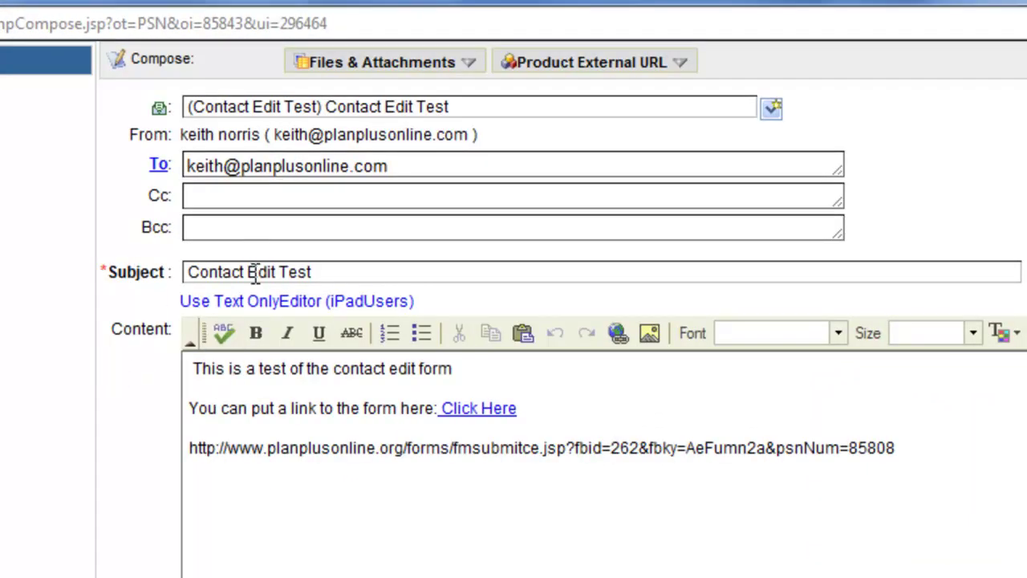
pyautogui.scroll(-1, 442, 499)
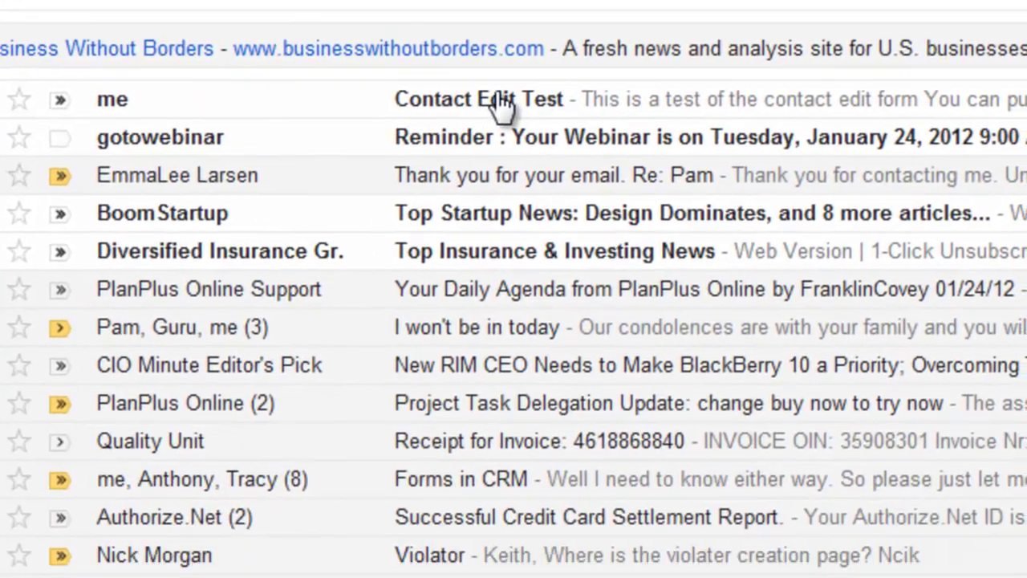
# Step: Open the received Contact Edit Test email, check the contact number ending its URL, and follow Click Here
pyautogui.click(507, 312)
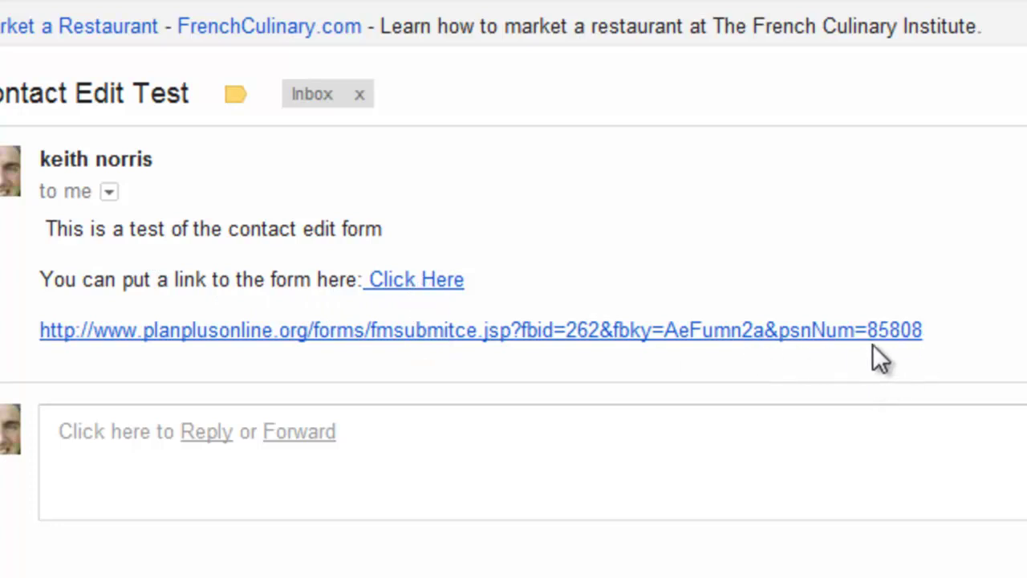
pyautogui.moveTo(924, 329); pyautogui.dragTo(867, 330)
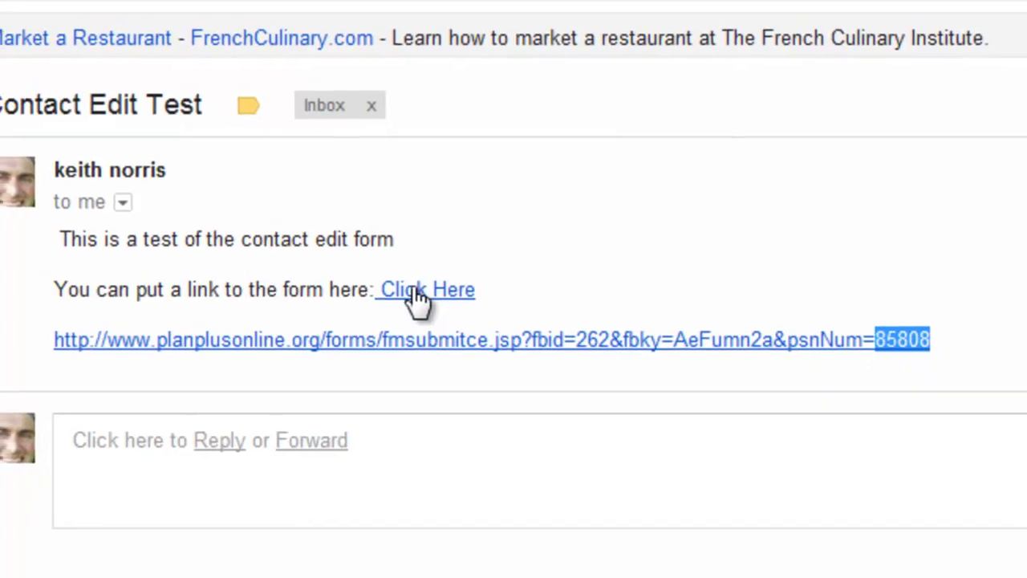
pyautogui.click(409, 280)
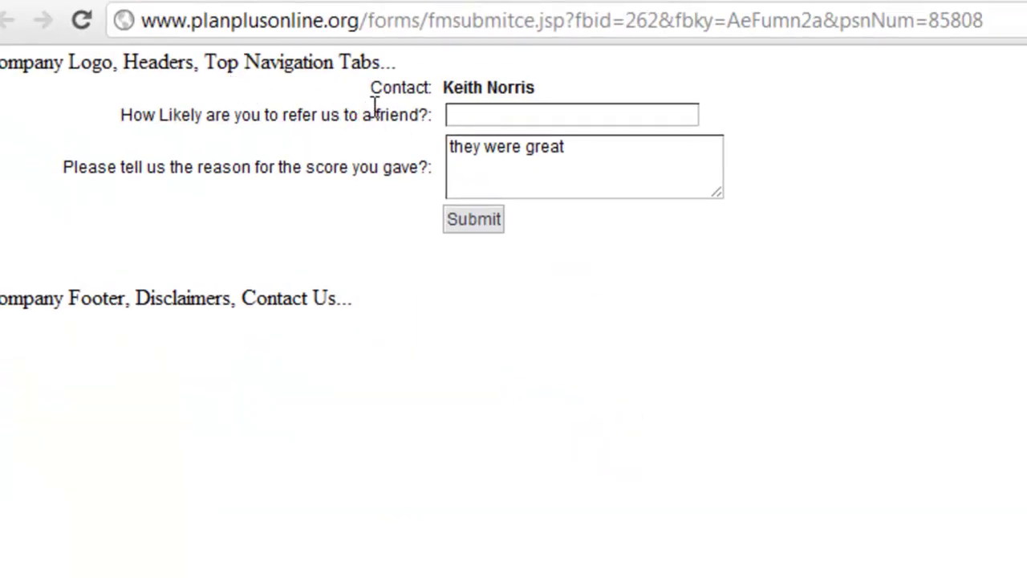
# Step: Reopen the survey form from the email, try the refer-a-friend answer, and return to the Form Builder
pyautogui.click(467, 118)
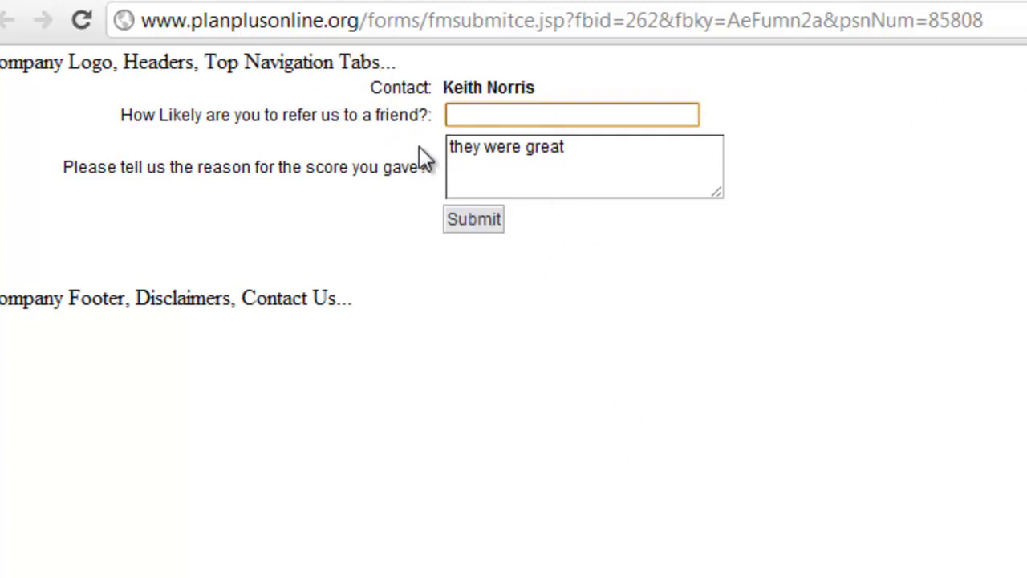
pyautogui.click(798, 5)
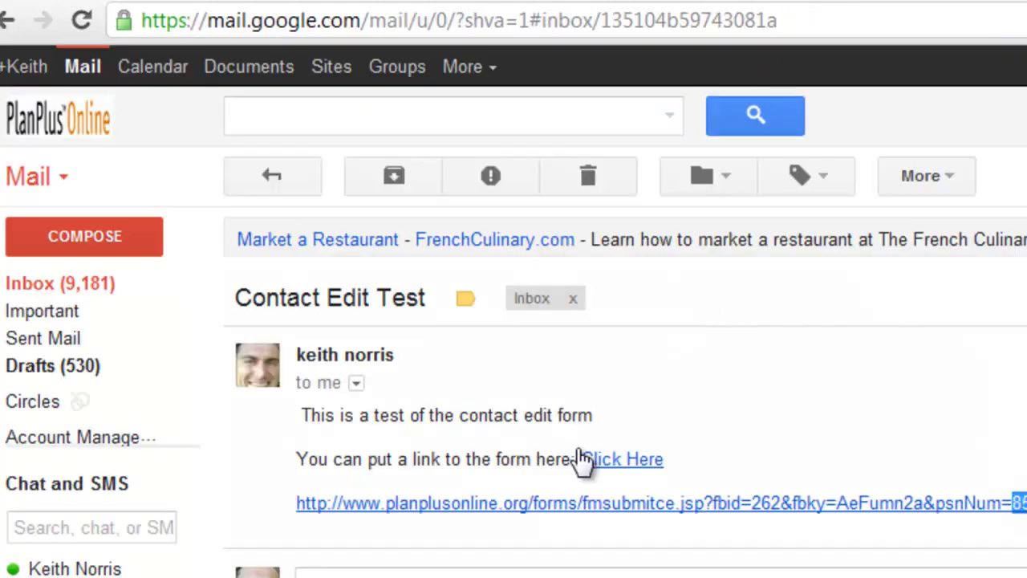
pyautogui.click(615, 507)
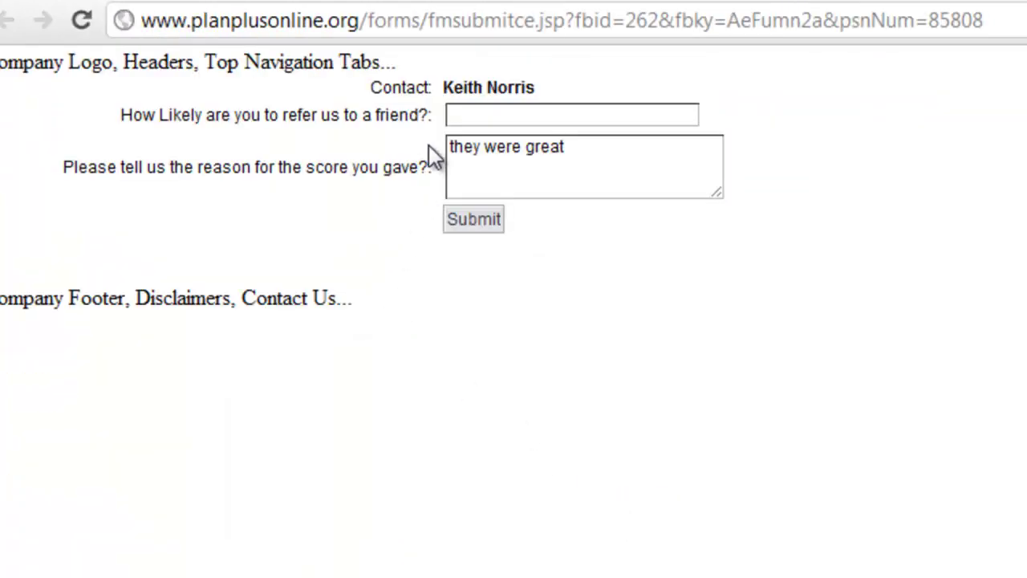
pyautogui.click(486, 115)
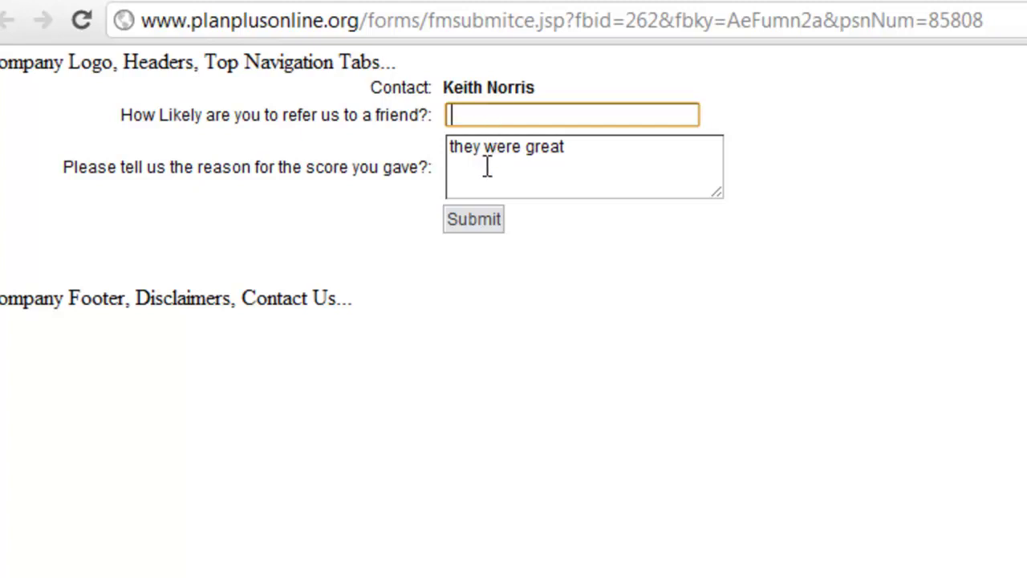
pyautogui.hotkey('ctrl', 'Tab')
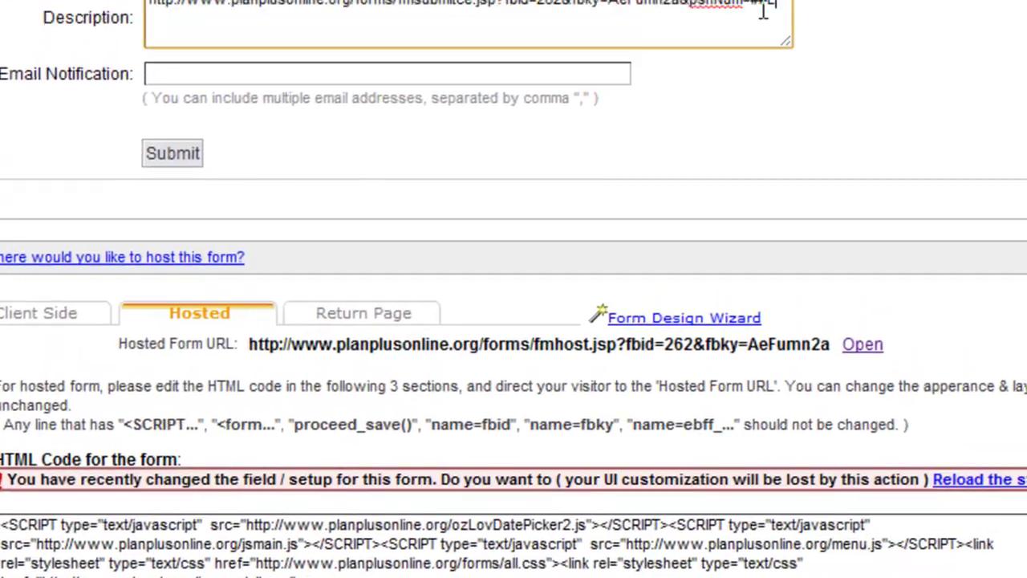
# Step: Finish the description link with psnNum=##EF_NUMBER## and submit the Raving Fan Score form
pyautogui.write('_')
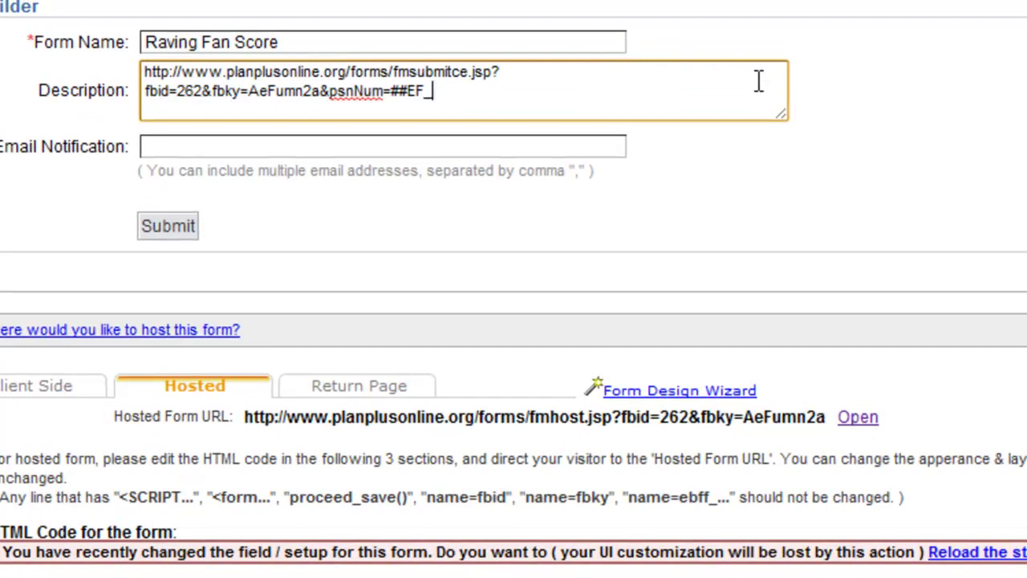
pyautogui.write('NUMBER##')
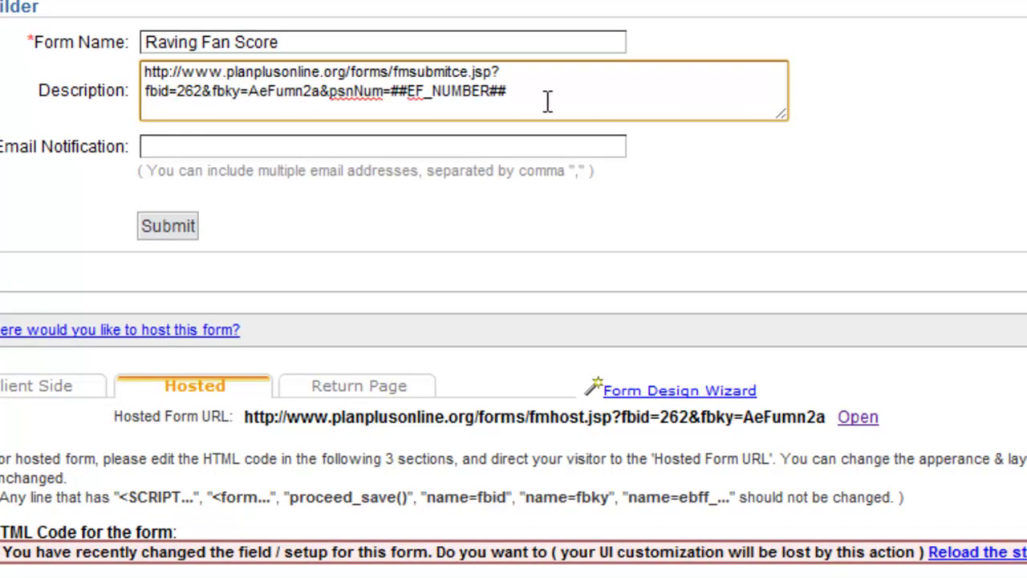
pyautogui.click(175, 227)
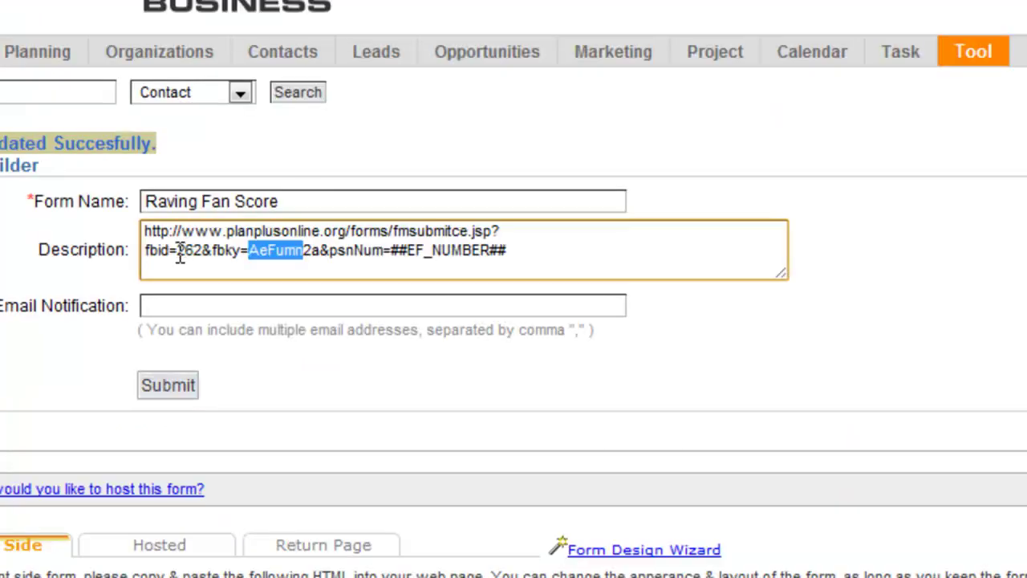
pyautogui.click(258, 250)
pyautogui.moveTo(305, 251); pyautogui.dragTo(180, 253)
pyautogui.click(288, 263)
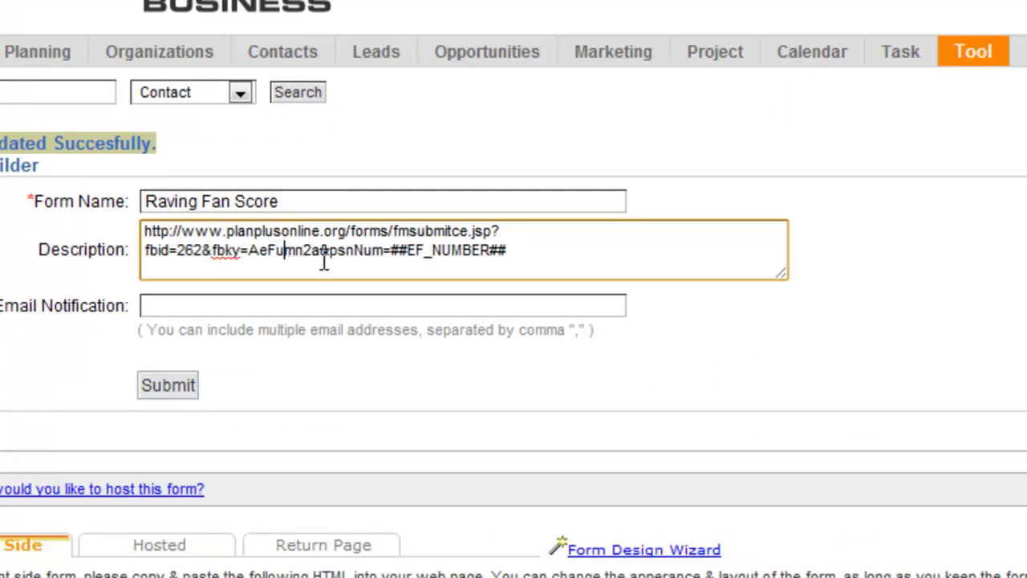